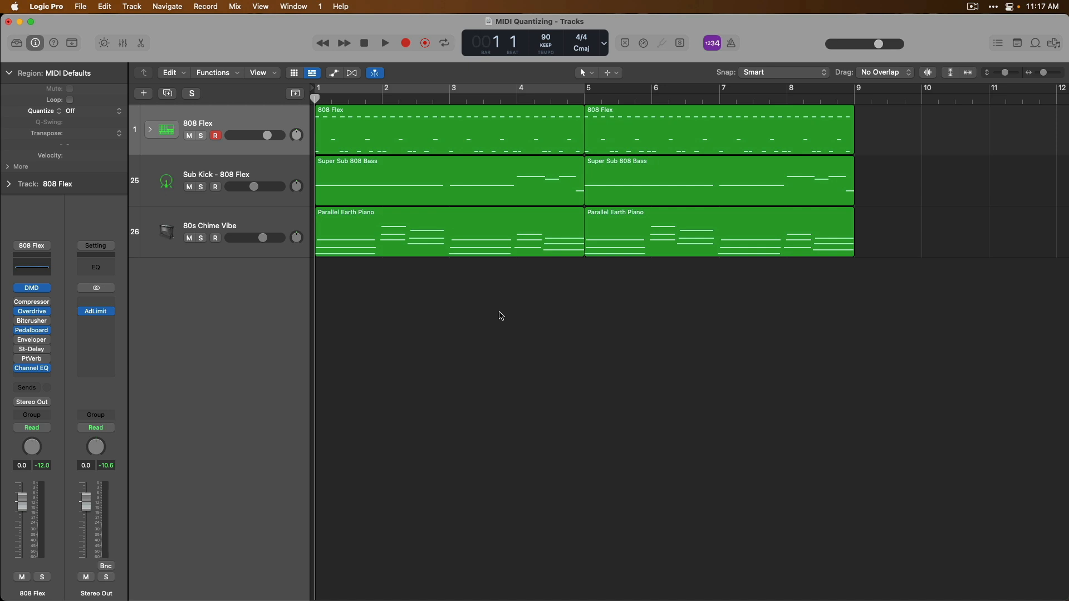
Open the first Parallel Earth Piano region in the Piano Roll and view the available editing tools.
{"action": "double_click", "coordinate": [496, 229]}
{"action": "left_click", "coordinate": [499, 321]}
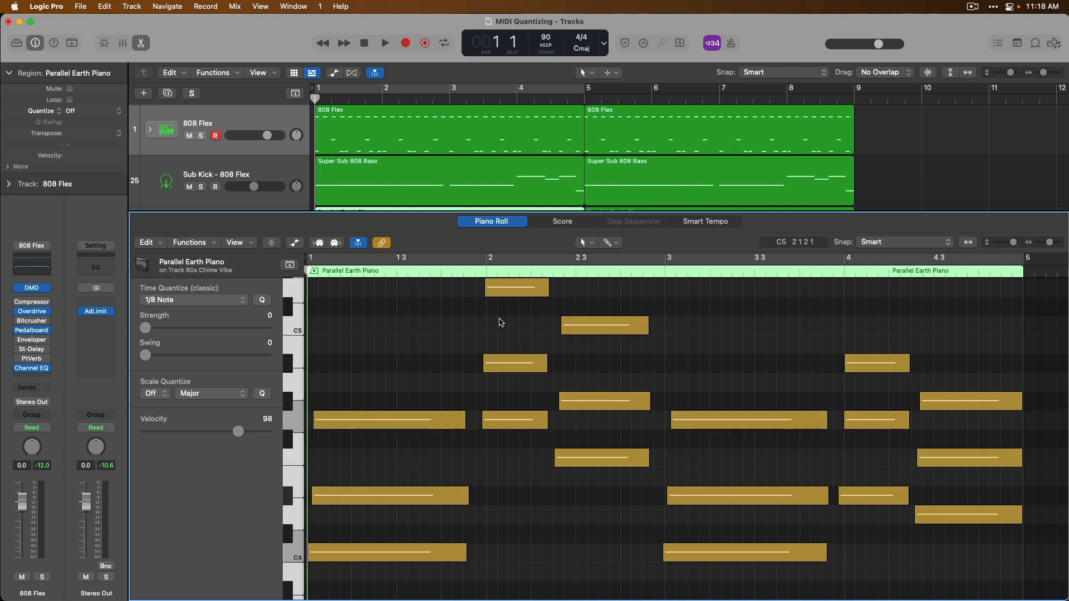
{"action": "left_click", "coordinate": [582, 243]}
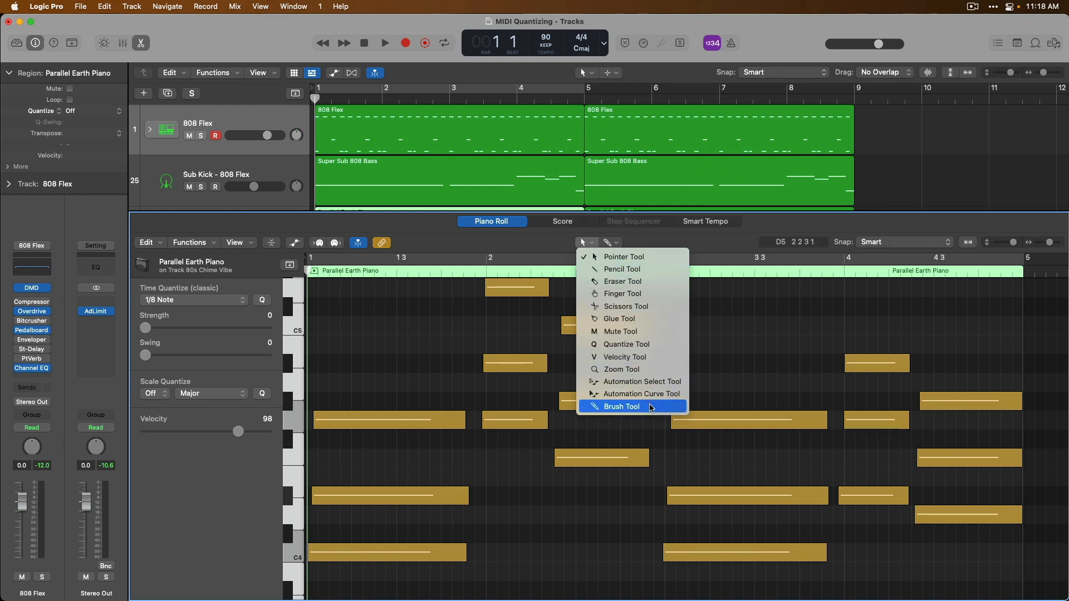
{"action": "left_click", "coordinate": [686, 244]}
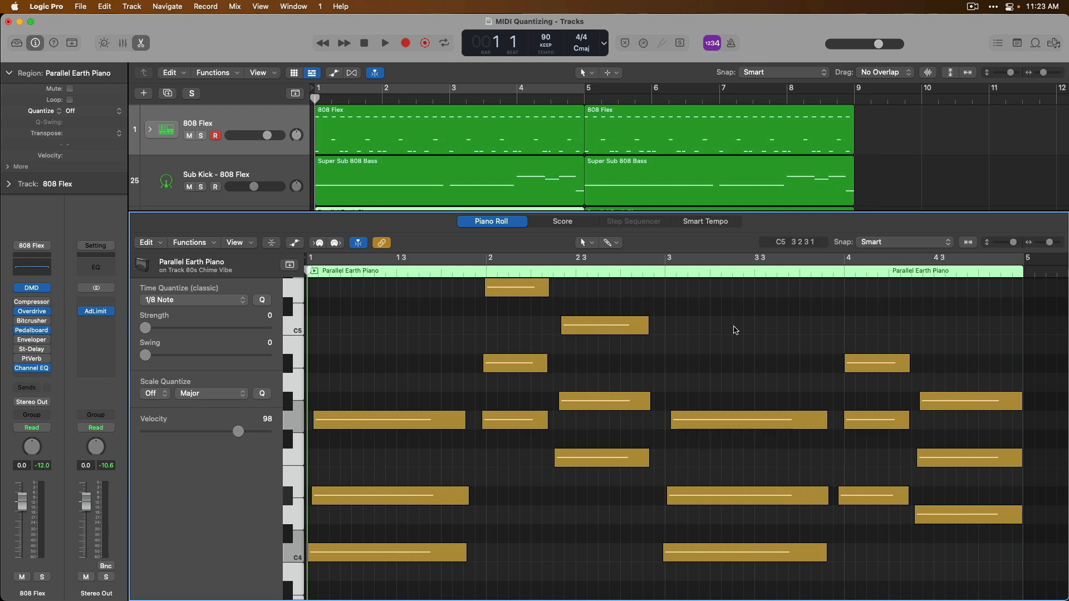
Examine up close how the starts of the piano chord notes line up with the grid around bars 2 and 3.
{"action": "left_click_drag", "start_coordinate": [668, 305], "coordinate": [787, 384]}
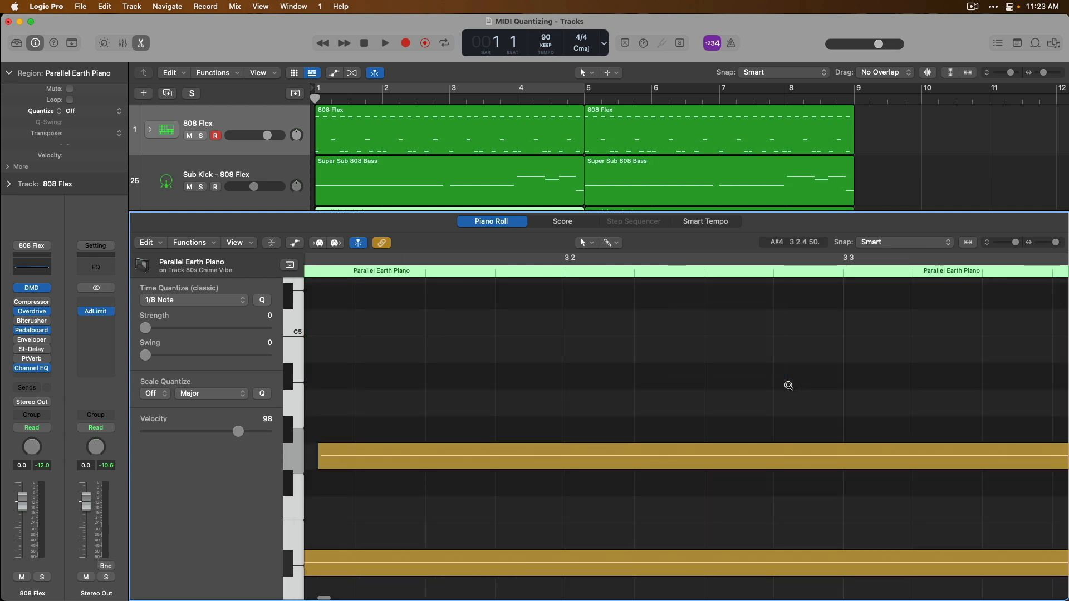
{"action": "left_click_drag", "start_coordinate": [624, 324], "coordinate": [763, 376]}
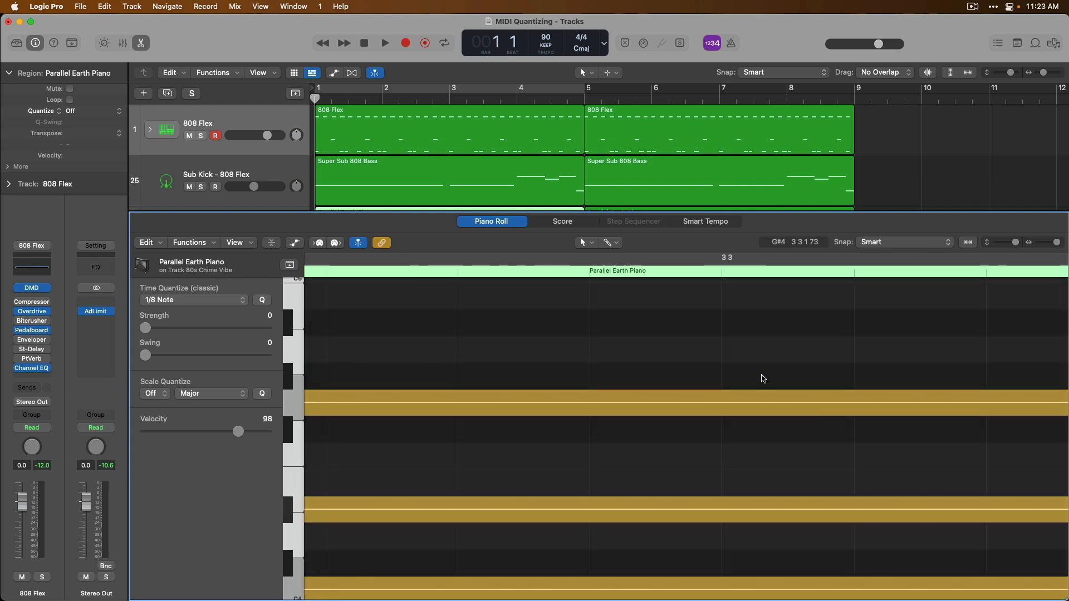
{"action": "left_click", "coordinate": [761, 368], "text": "ctrl+alt"}
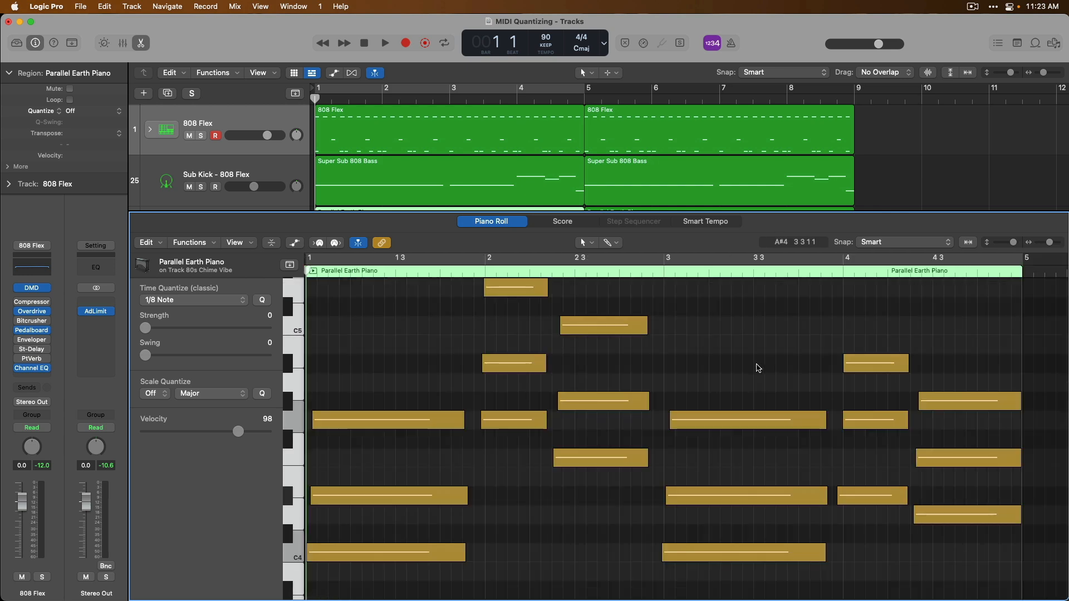
{"action": "left_click", "coordinate": [761, 368], "text": "ctrl+alt"}
{"action": "left_click", "coordinate": [760, 369], "text": "ctrl+alt"}
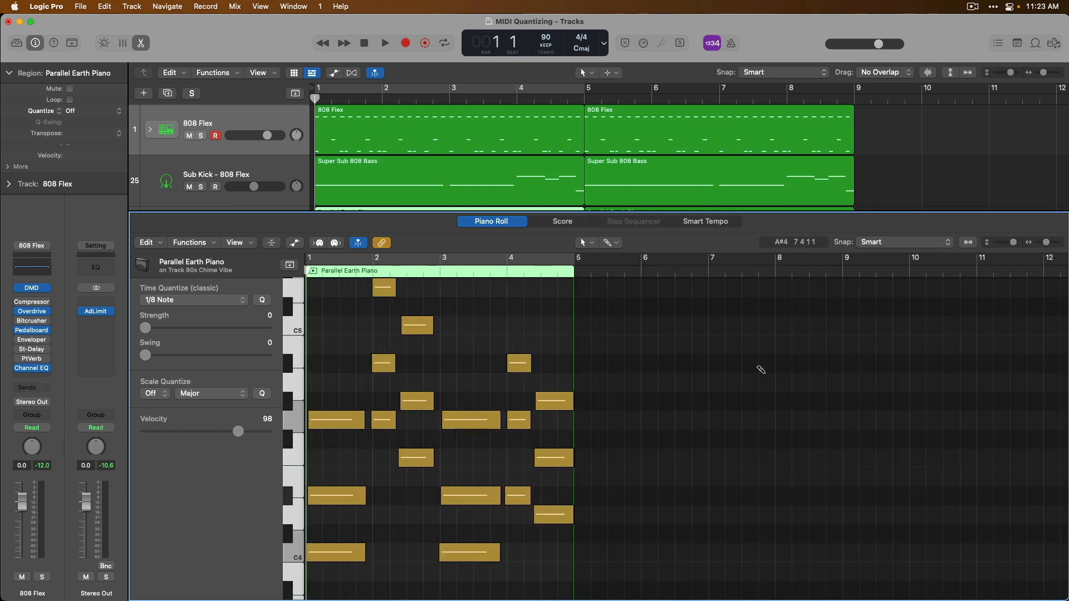
{"action": "left_click", "coordinate": [761, 369], "text": "ctrl+alt"}
{"action": "left_click", "coordinate": [760, 369], "text": "ctrl+alt"}
{"action": "left_click", "coordinate": [760, 369], "text": "ctrl+alt"}
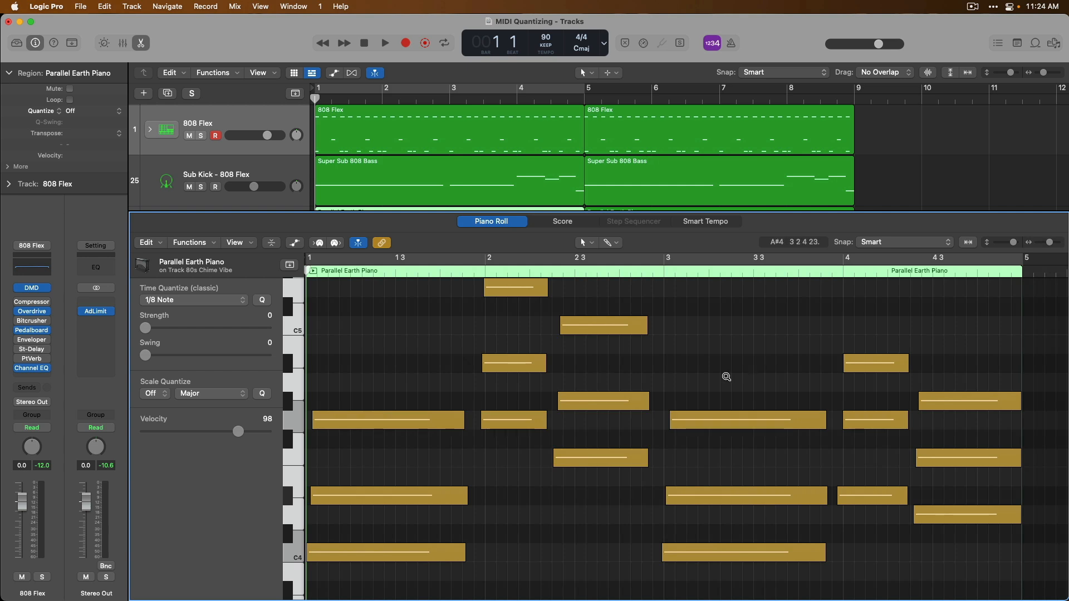
{"action": "left_click_drag", "start_coordinate": [585, 484], "coordinate": [476, 287]}
{"action": "scroll", "coordinate": [482, 356], "scroll_direction": "down", "scroll_amount": 1}
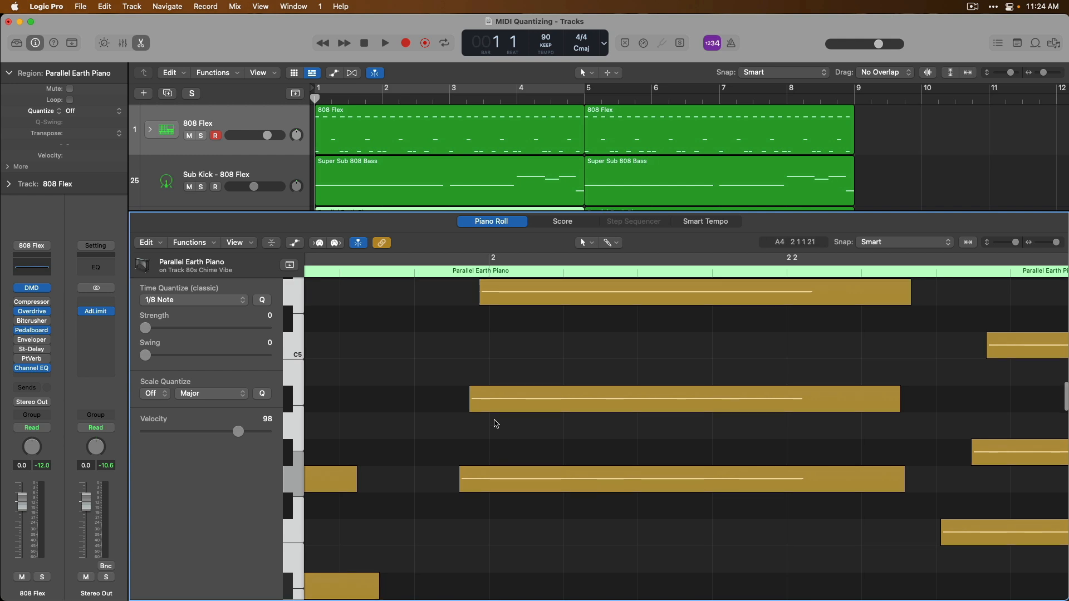
{"action": "scroll", "coordinate": [496, 418], "scroll_direction": "right", "scroll_amount": 10}
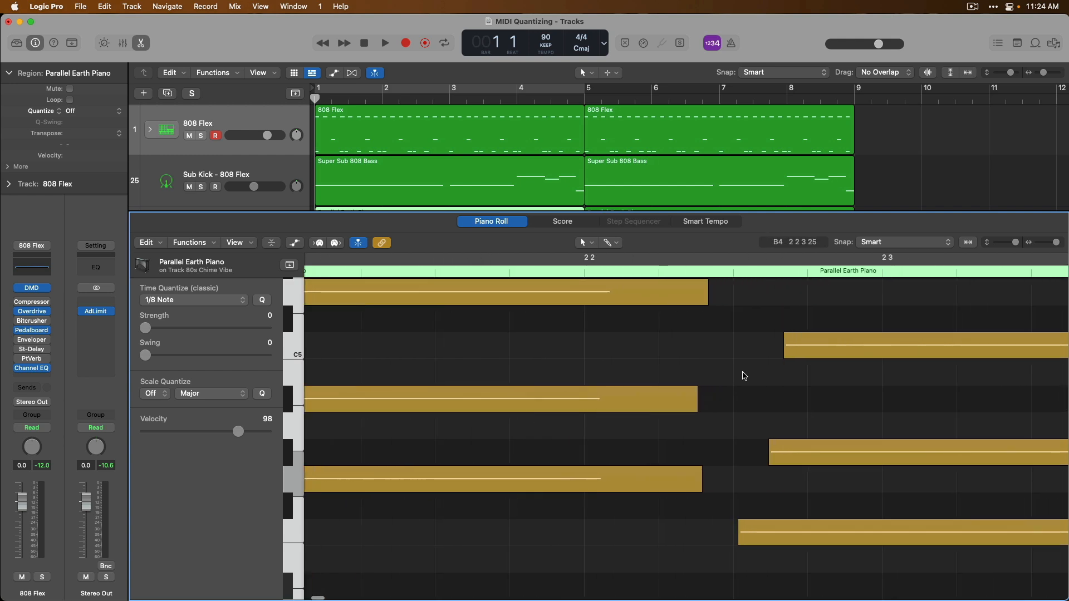
{"action": "scroll", "coordinate": [744, 376], "scroll_direction": "right", "scroll_amount": 20}
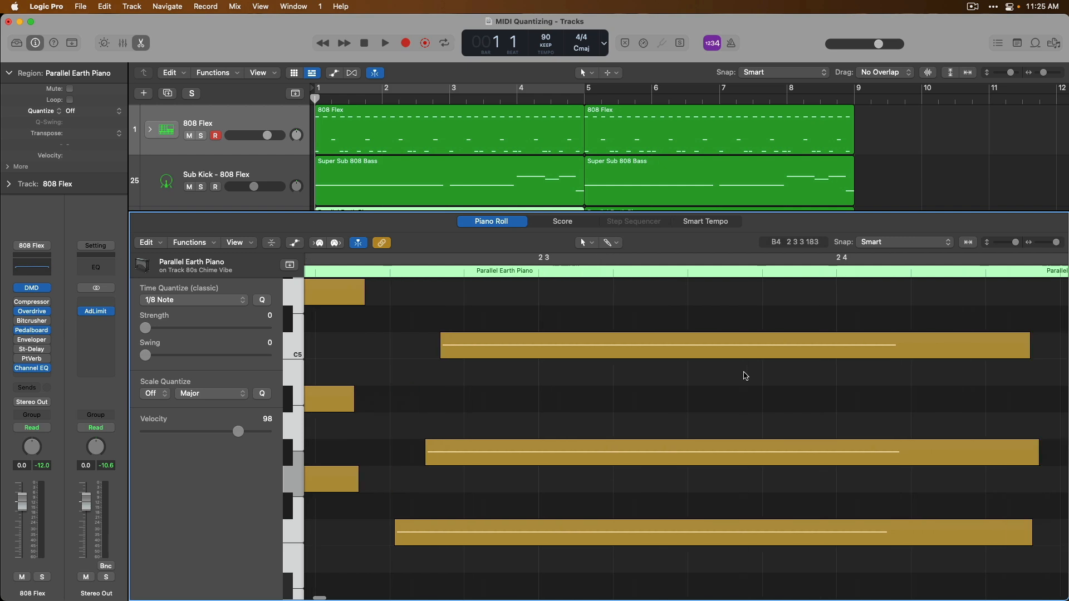
{"action": "scroll", "coordinate": [745, 376], "scroll_direction": "down", "scroll_amount": 3}
{"action": "scroll", "coordinate": [745, 375], "scroll_direction": "right", "scroll_amount": 1}
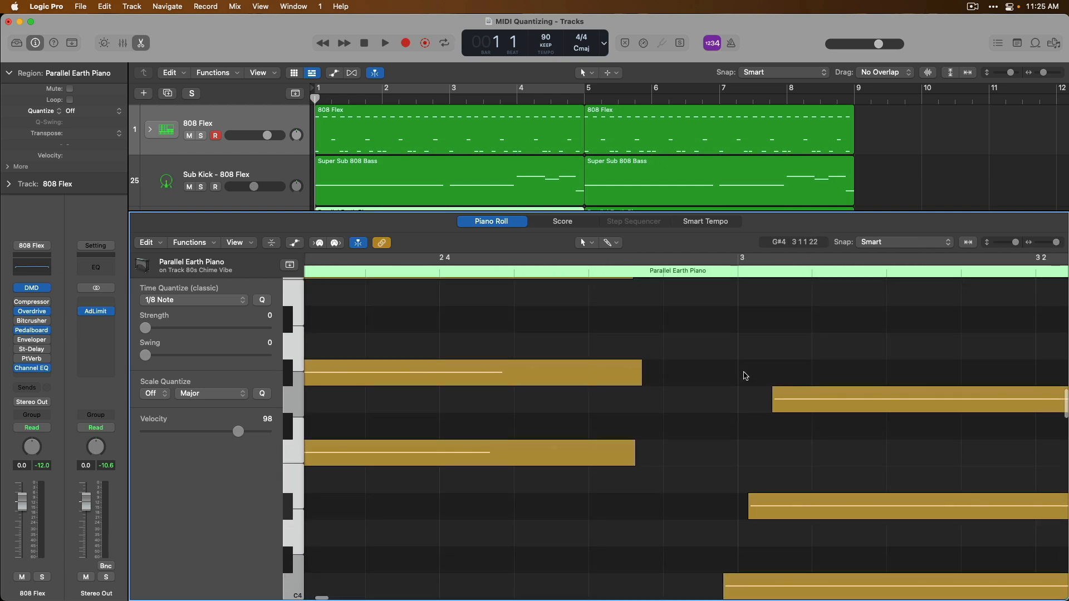
{"action": "scroll", "coordinate": [745, 375], "scroll_direction": "down", "scroll_amount": 1}
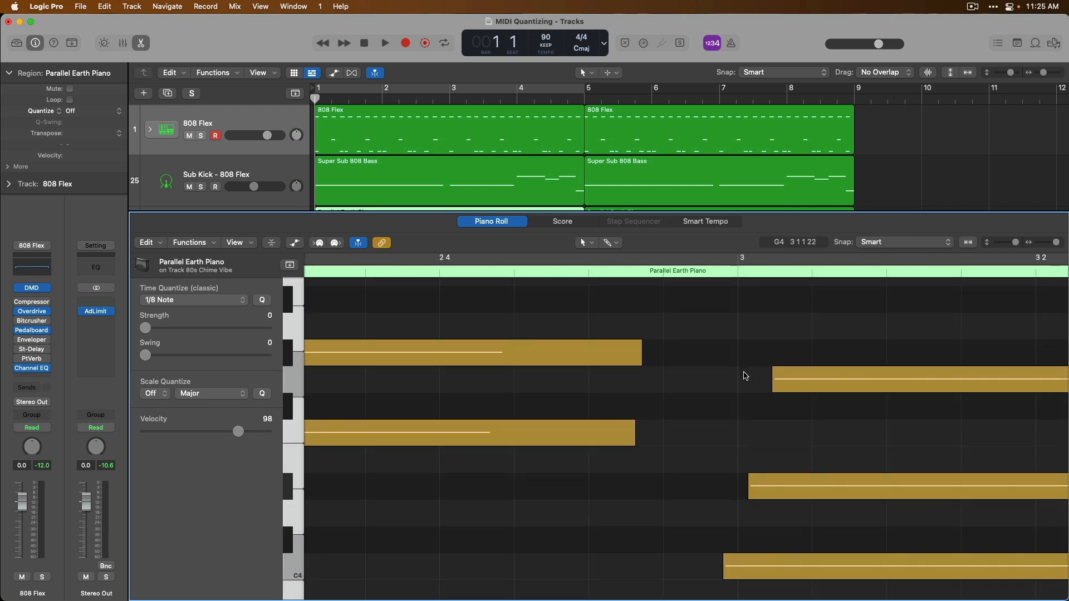
{"action": "left_click", "coordinate": [745, 375], "text": "ctrl+alt"}
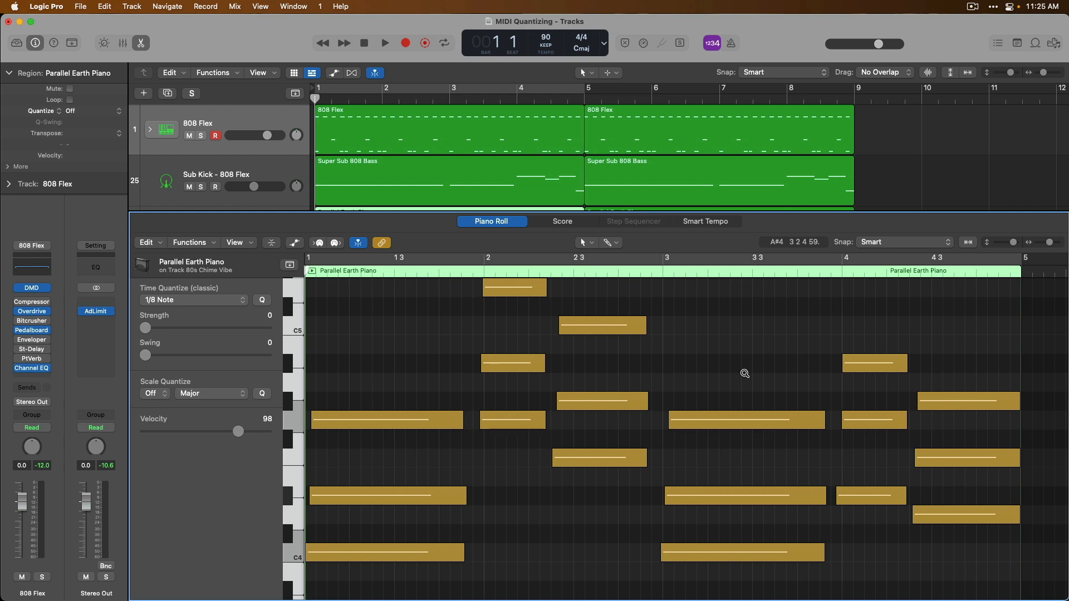
Select all notes in the piano region and choose 1/8 Note as their time quantize value.
{"action": "key", "text": "super+a"}
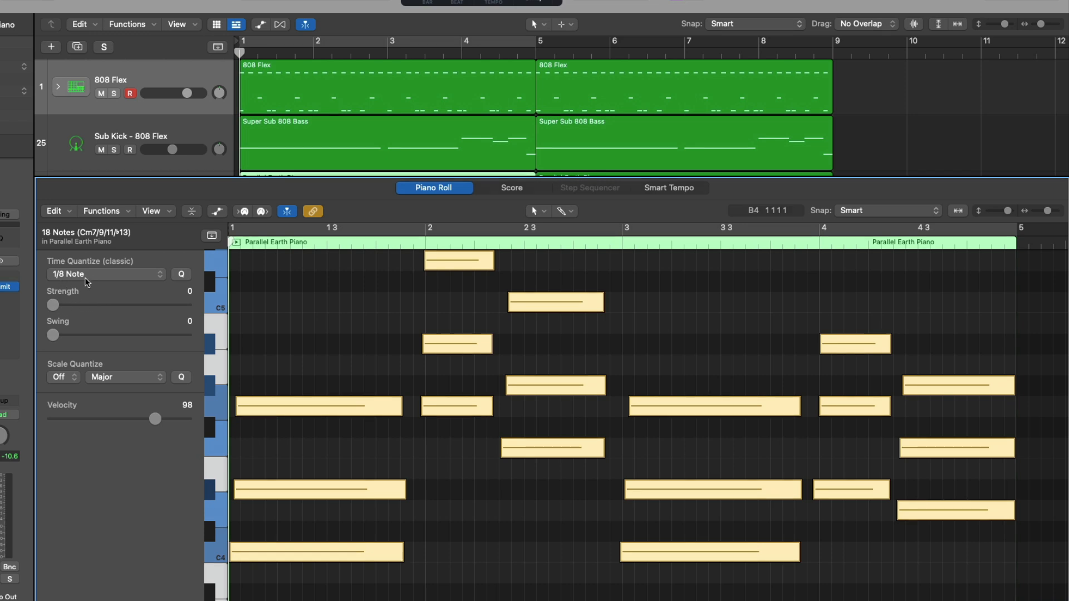
{"action": "left_click", "coordinate": [81, 279]}
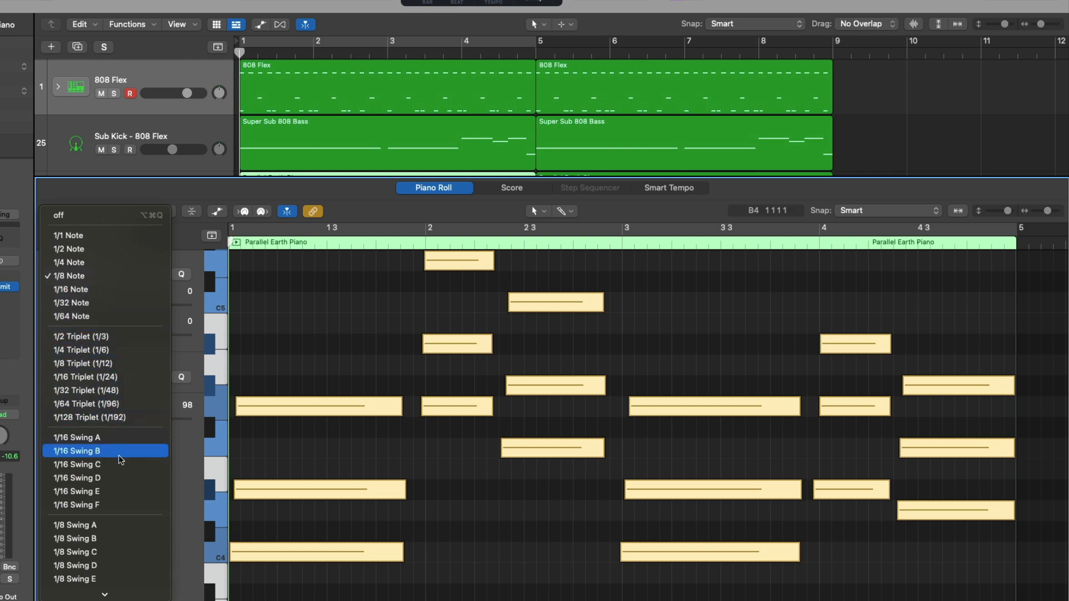
{"action": "scroll", "coordinate": [119, 455], "scroll_direction": "down", "scroll_amount": 3}
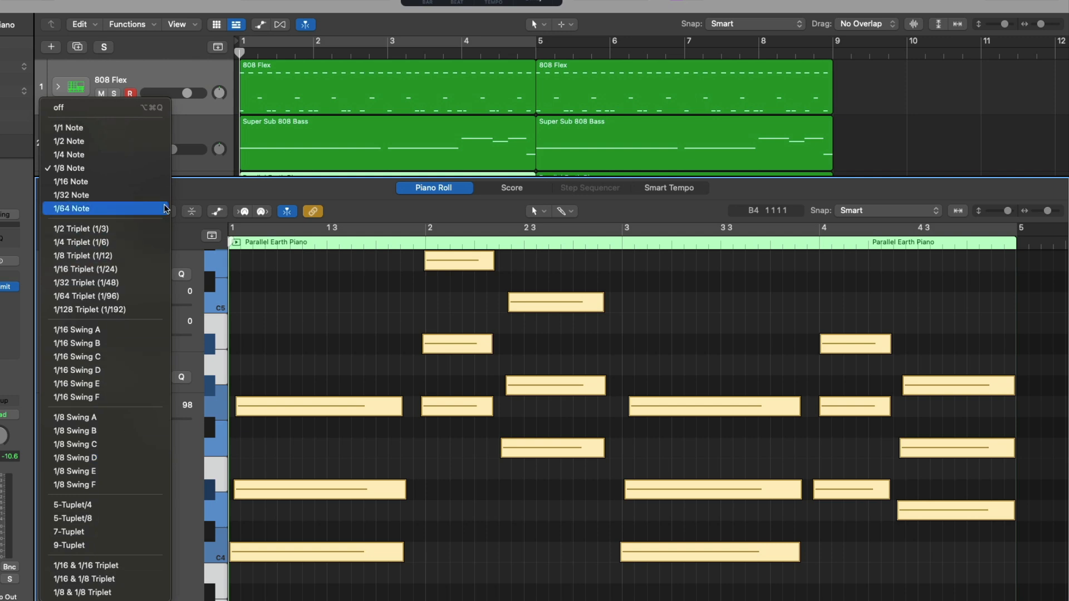
{"action": "left_click", "coordinate": [158, 173]}
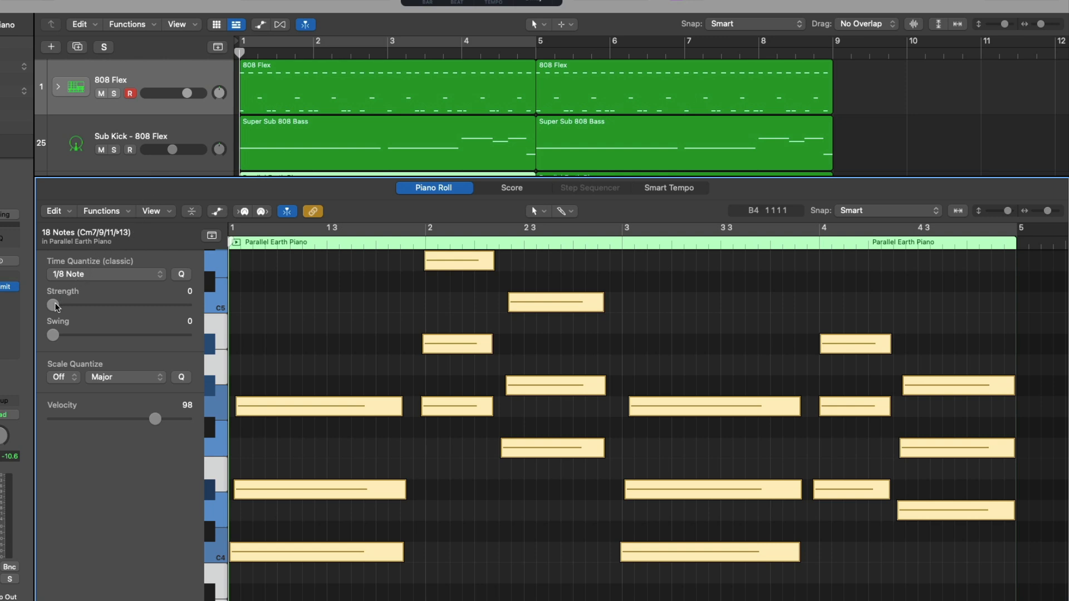
Try quantize Strength 100 on the selected piano notes, return it to 0, and audition the region on its own.
{"action": "left_click_drag", "start_coordinate": [56, 304], "coordinate": [196, 290]}
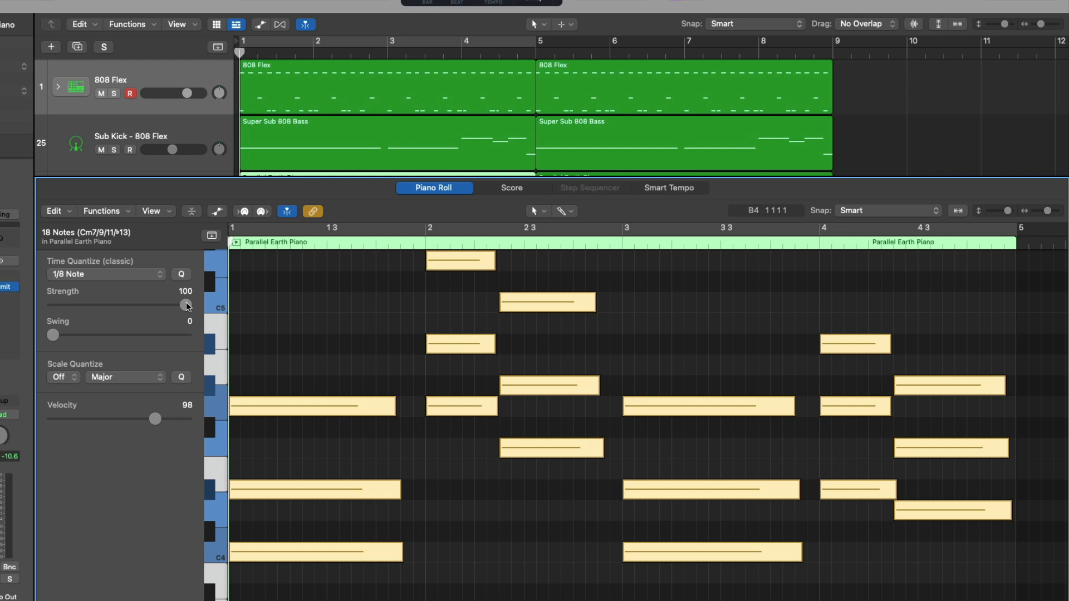
{"action": "left_click_drag", "start_coordinate": [186, 305], "coordinate": [51, 306]}
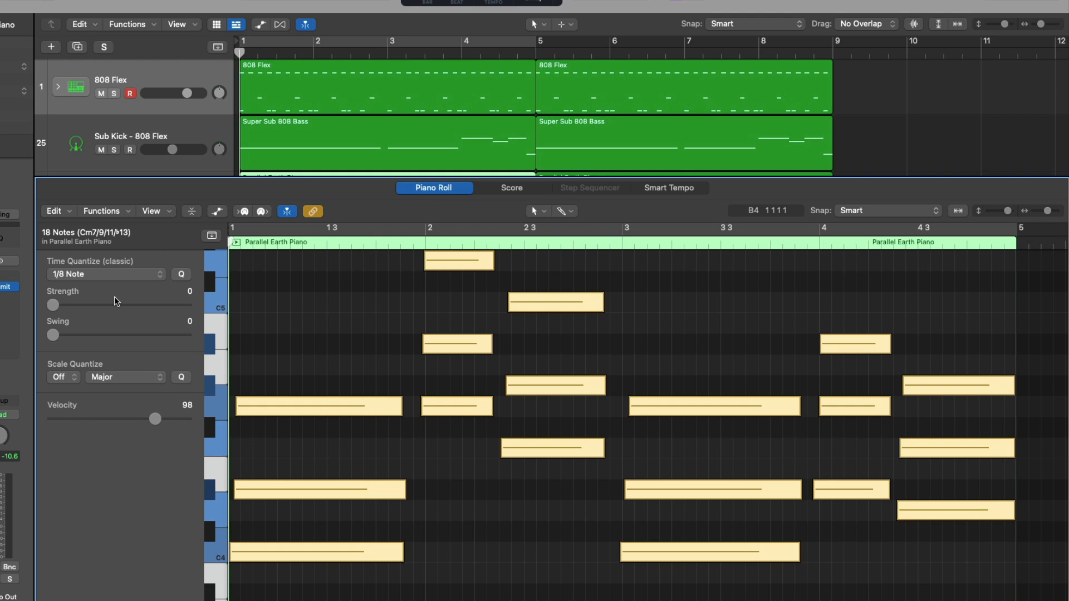
{"action": "left_click", "coordinate": [238, 244]}
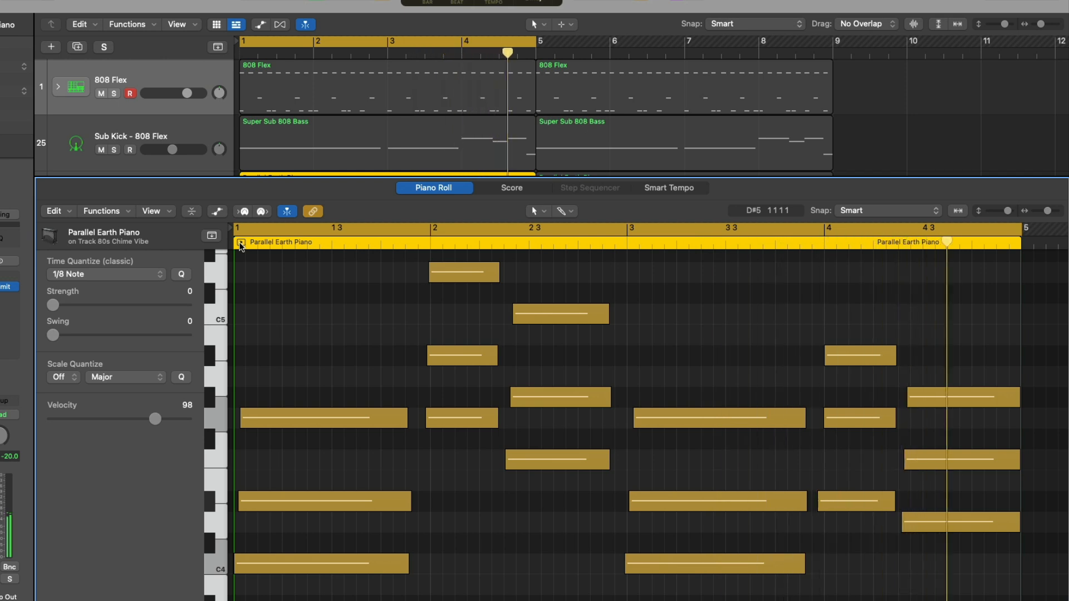
{"action": "left_click", "coordinate": [239, 243]}
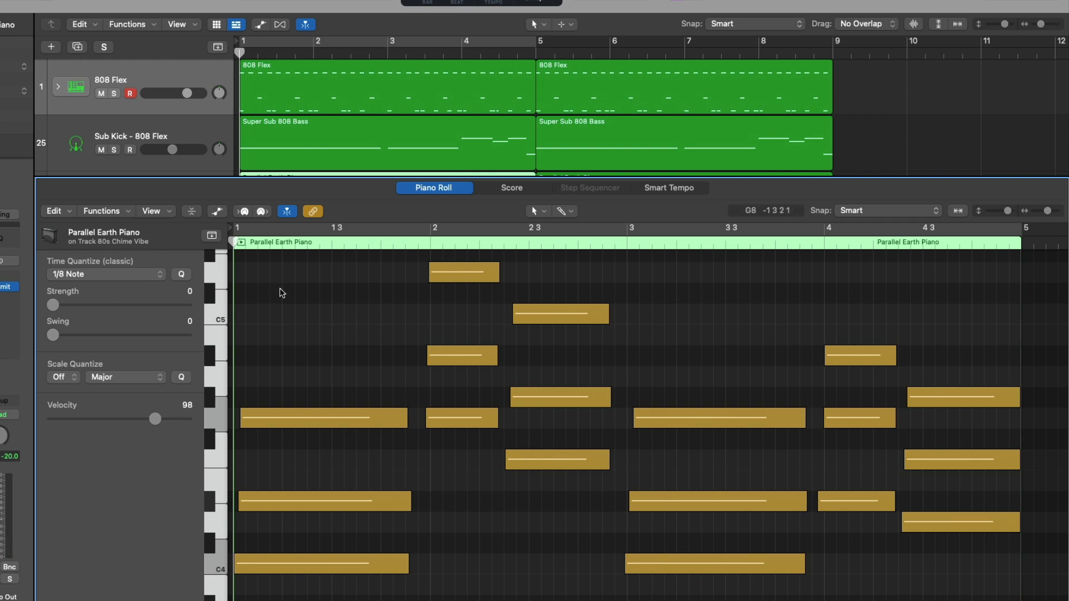
Quantize all piano notes with Strength 100 and audition the region on its own.
{"action": "key", "text": "super+a"}
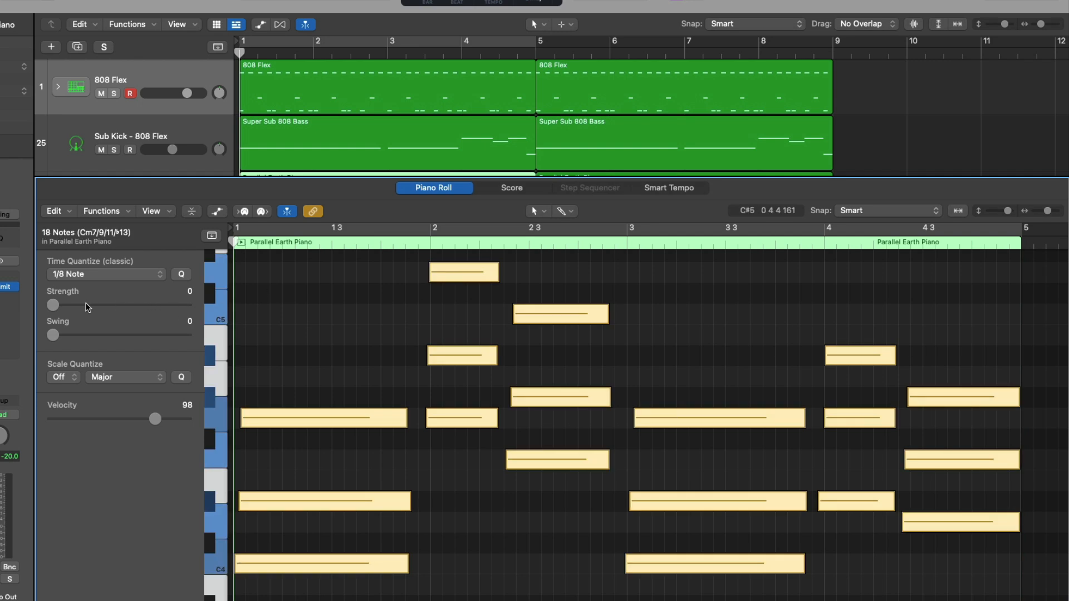
{"action": "left_click_drag", "start_coordinate": [53, 305], "coordinate": [217, 303]}
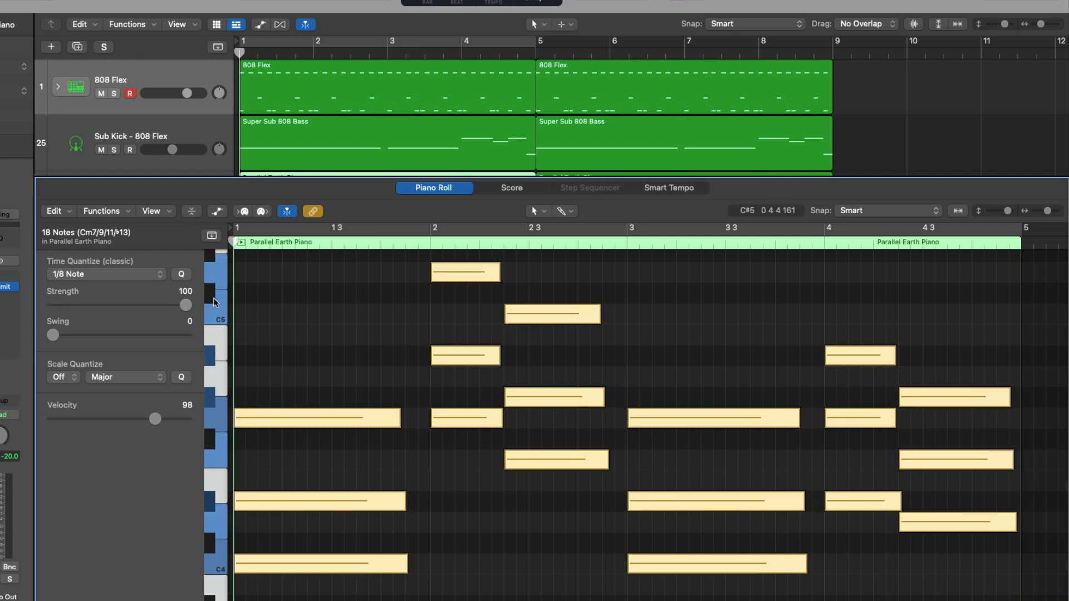
{"action": "left_click", "coordinate": [242, 245]}
{"action": "key", "text": "space"}
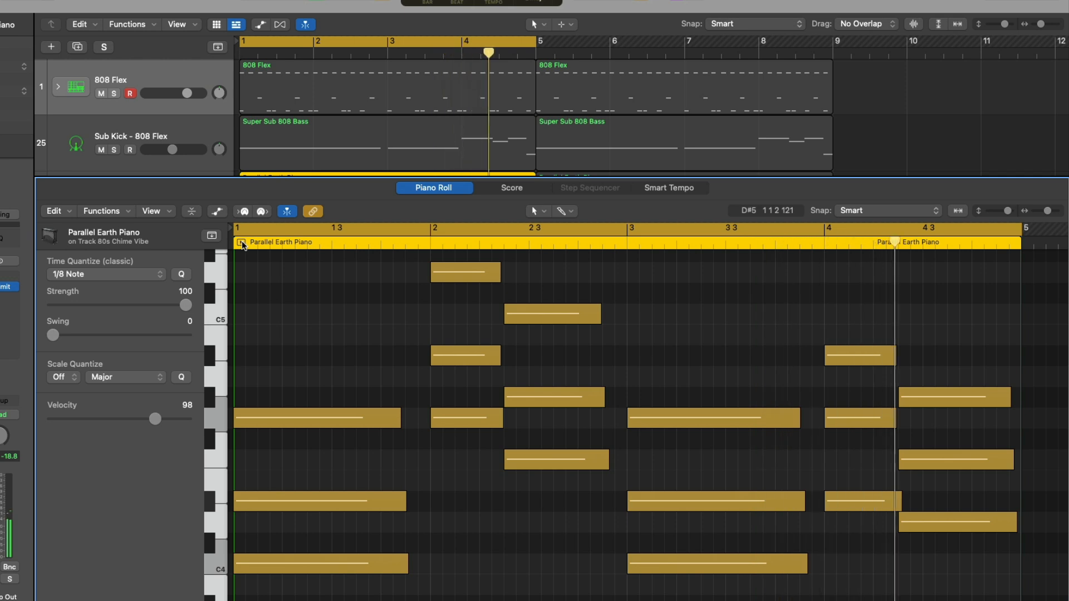
{"action": "left_click", "coordinate": [242, 242]}
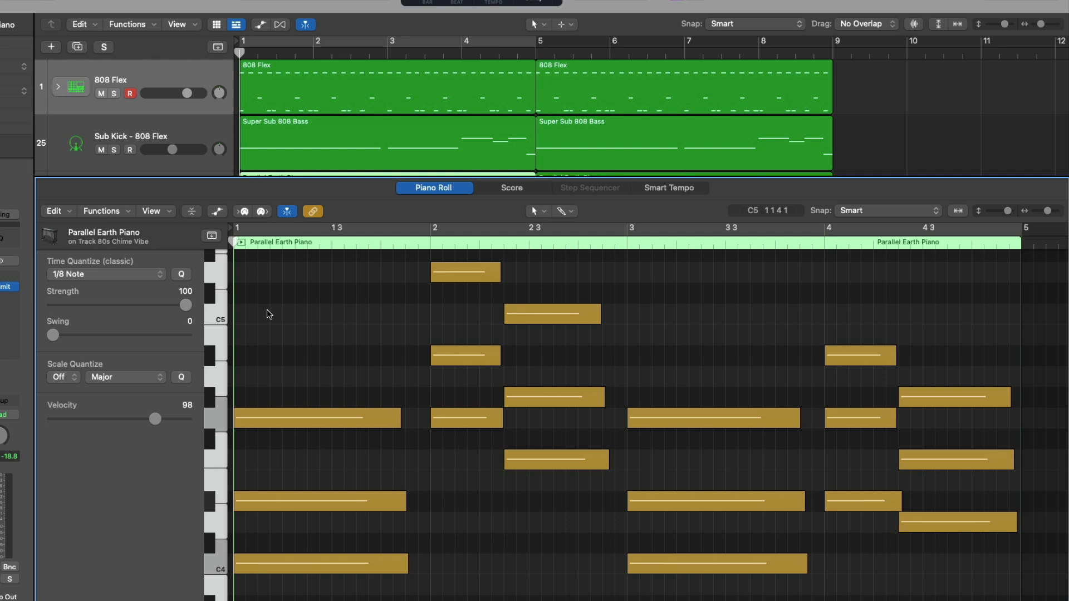
Set the quantize Strength of all piano notes to 0 and close the Piano Roll.
{"action": "key", "text": "super+a"}
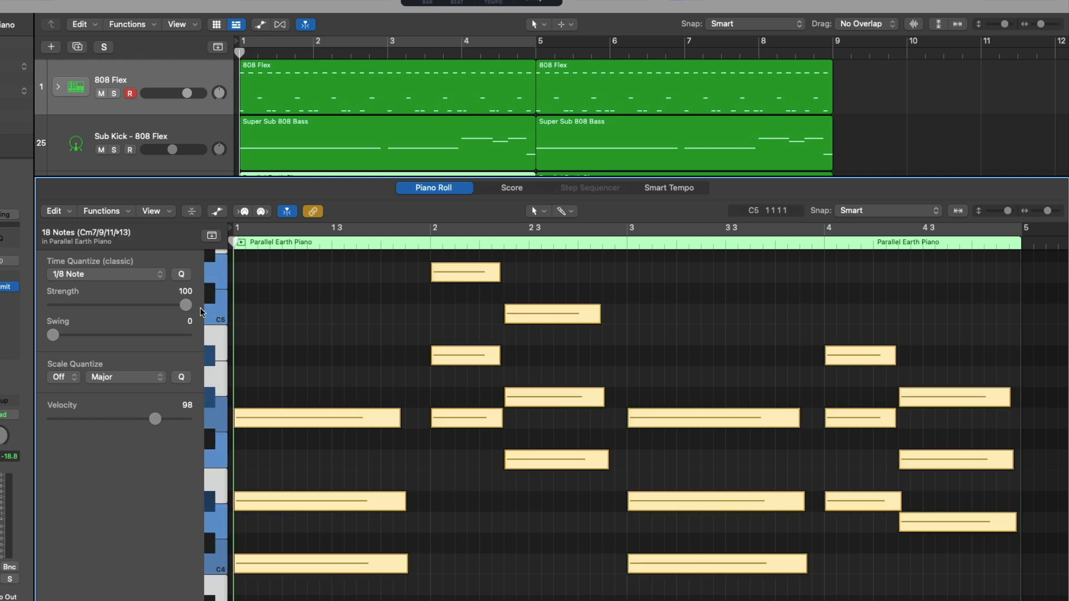
{"action": "left_click_drag", "start_coordinate": [187, 305], "coordinate": [74, 306]}
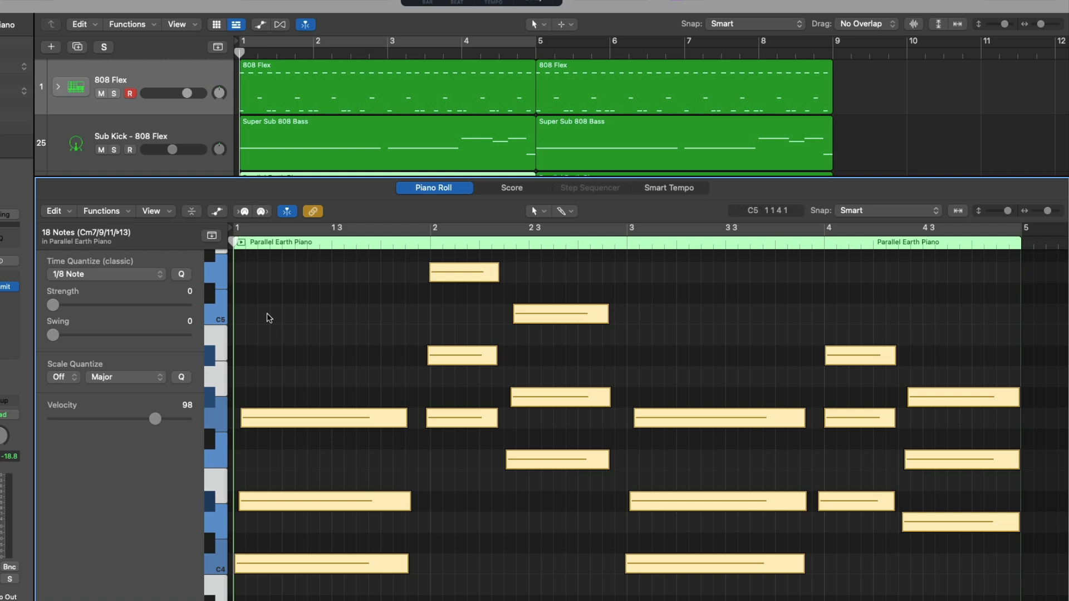
{"action": "key", "text": "e"}
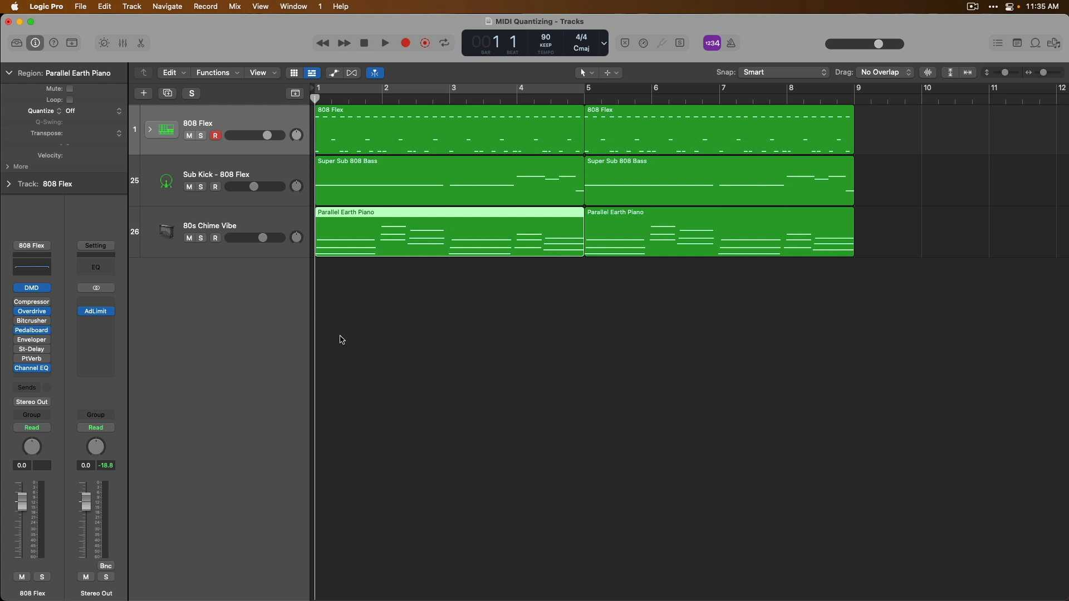
Play the full arrangement from bar 1 with no region selected, stop it, and return the playhead to the start.
{"action": "key", "text": "space"}
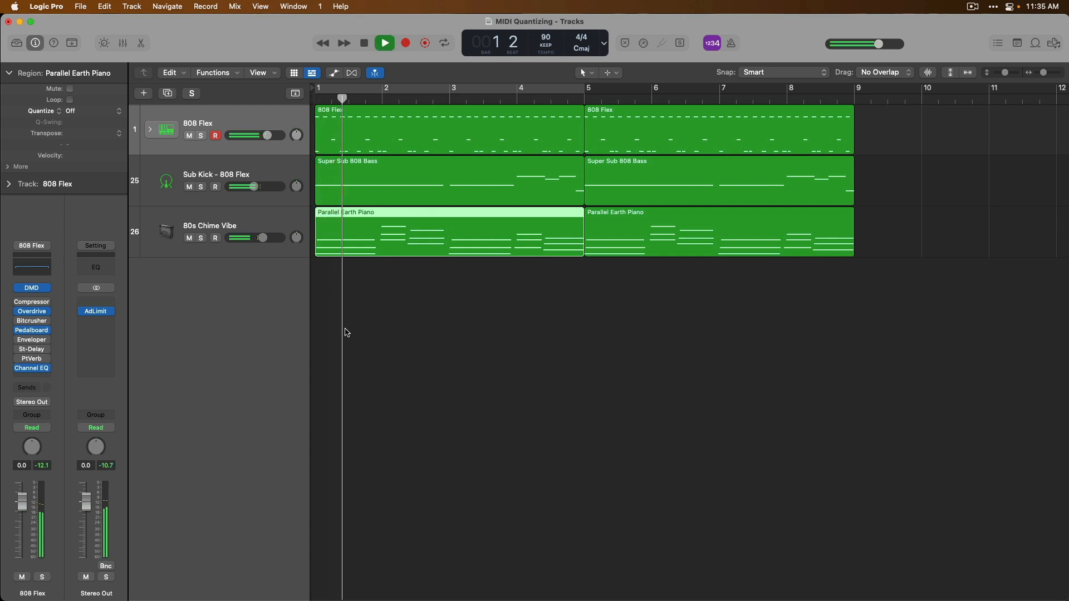
{"action": "left_click", "coordinate": [362, 313]}
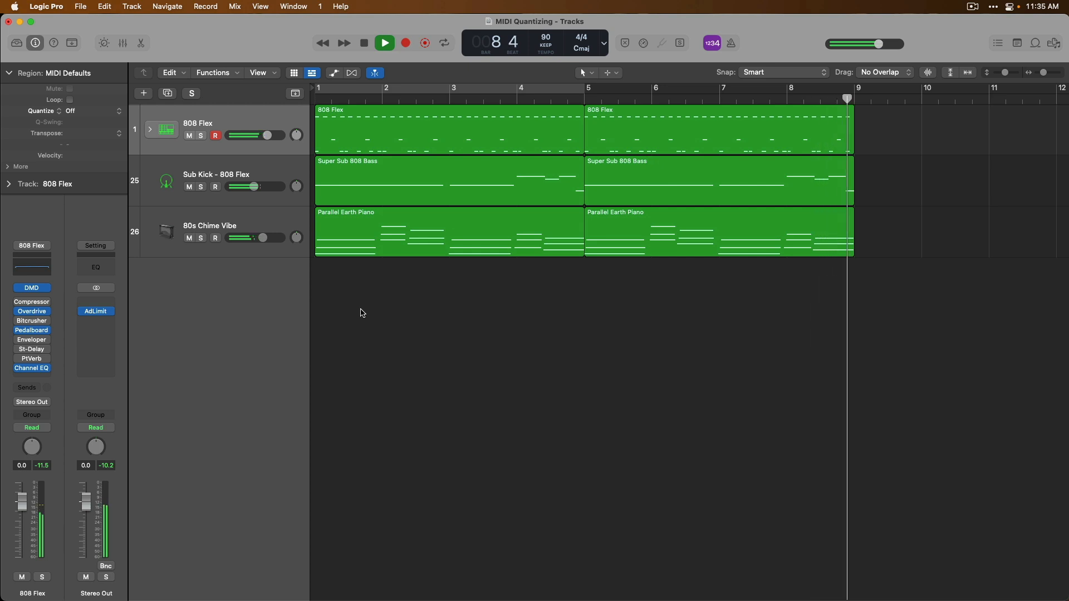
{"action": "key", "text": "space"}
{"action": "key", "text": "Return"}
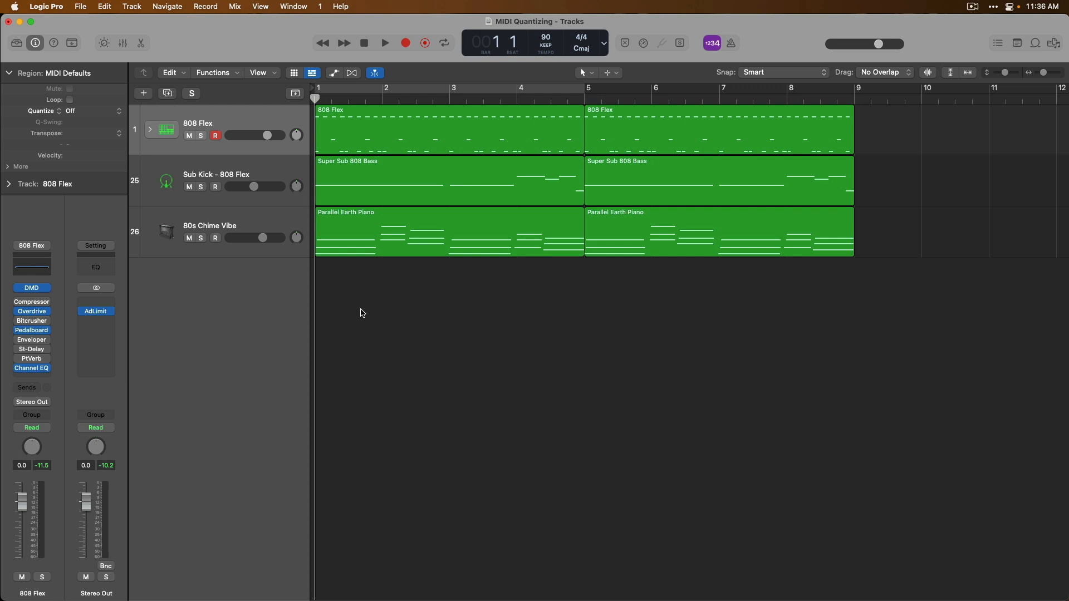
Open both 808 Flex regions in the Piano Roll and select all of their notes.
{"action": "left_click", "coordinate": [279, 124]}
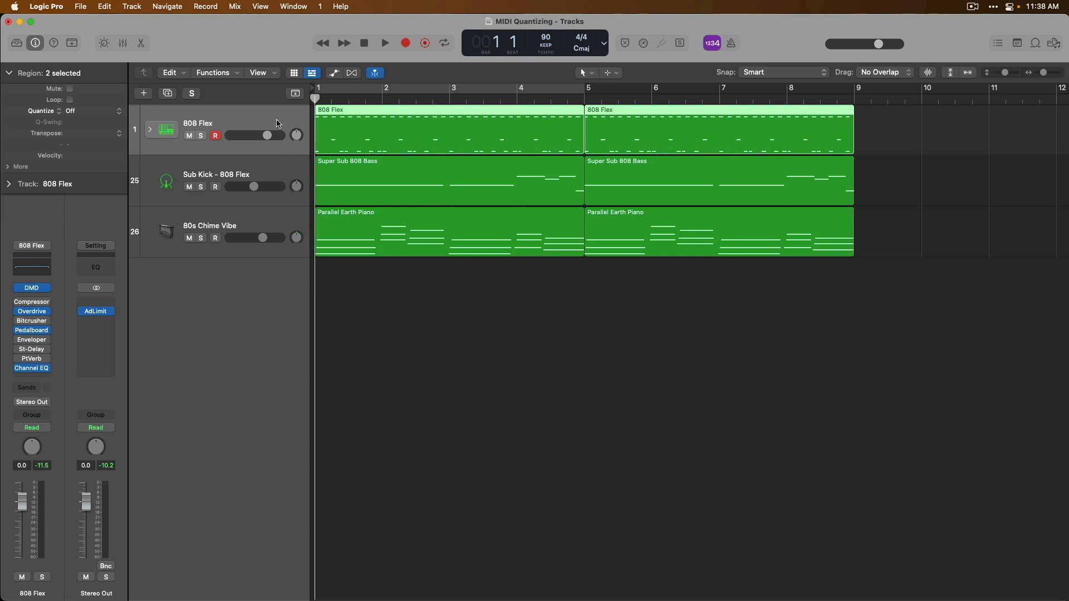
{"action": "key", "text": "p"}
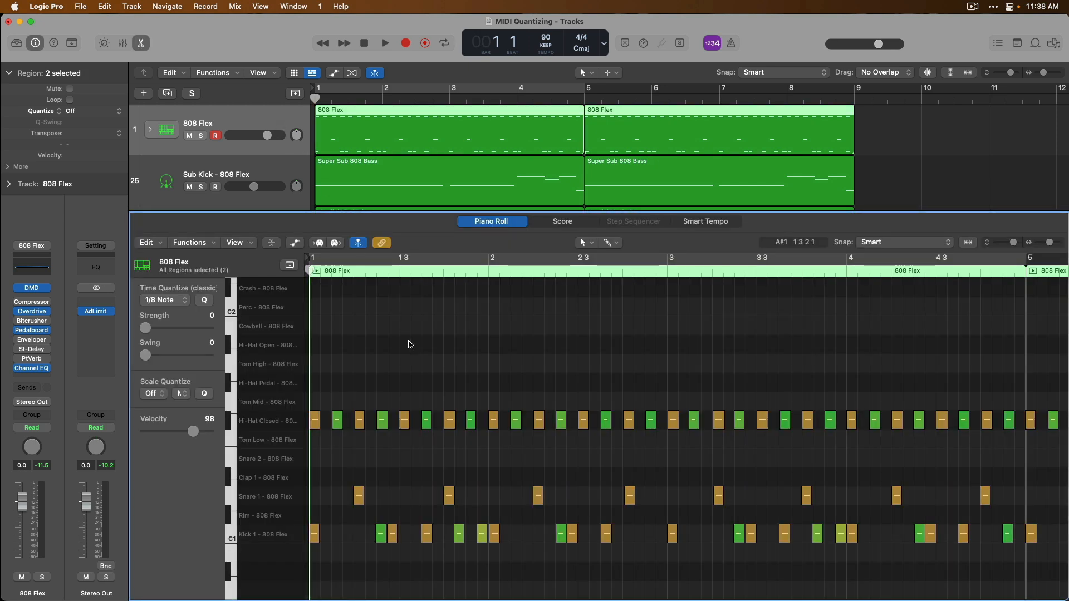
{"action": "key", "text": "super+a"}
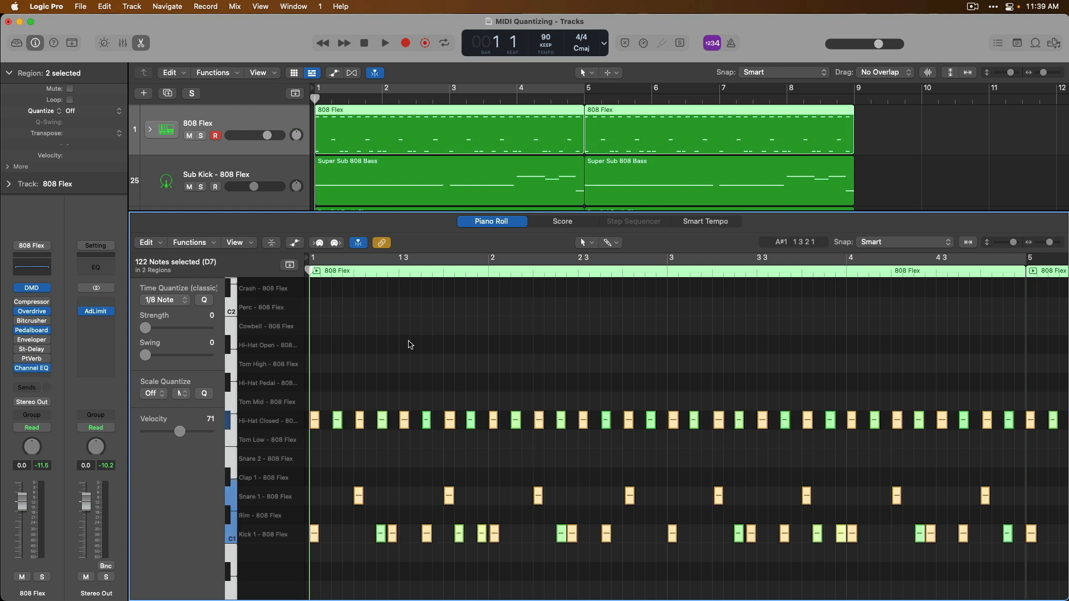
Try 1/8 Note quantizing at Strength 100 on all drum notes, inspect them against the grid, and return Strength to 0.
{"action": "left_click_drag", "start_coordinate": [159, 329], "coordinate": [271, 327]}
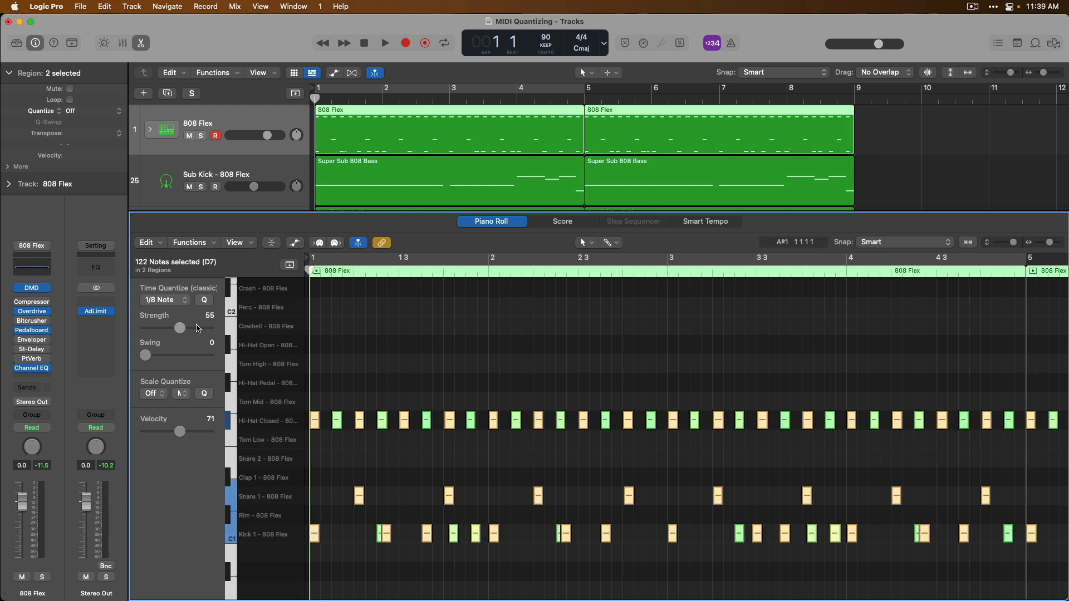
{"action": "left_click_drag", "start_coordinate": [421, 378], "coordinate": [518, 526]}
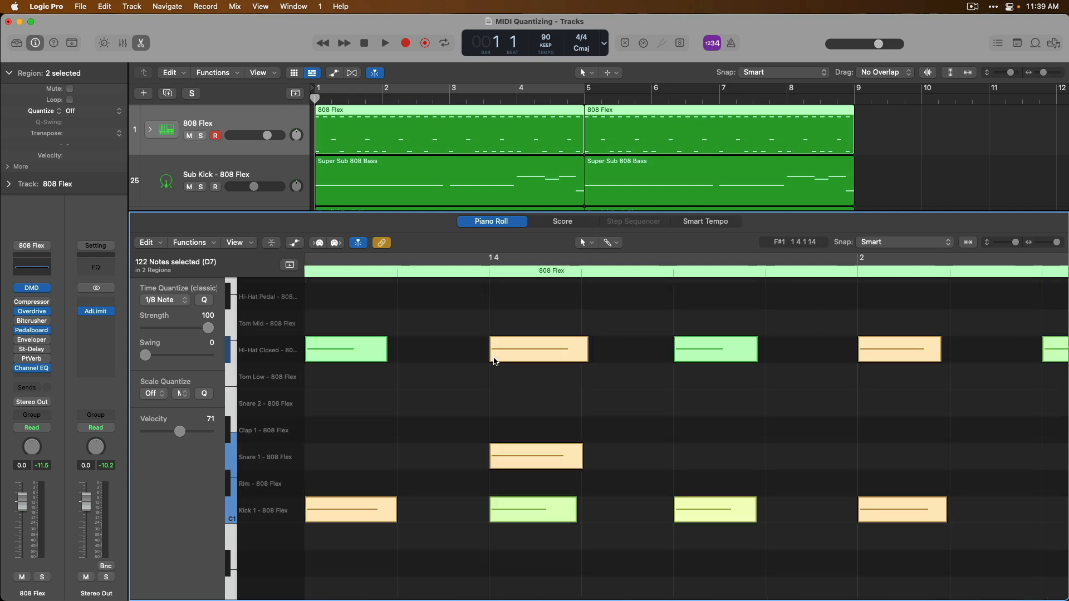
{"action": "left_click", "coordinate": [837, 405], "text": "ctrl+alt"}
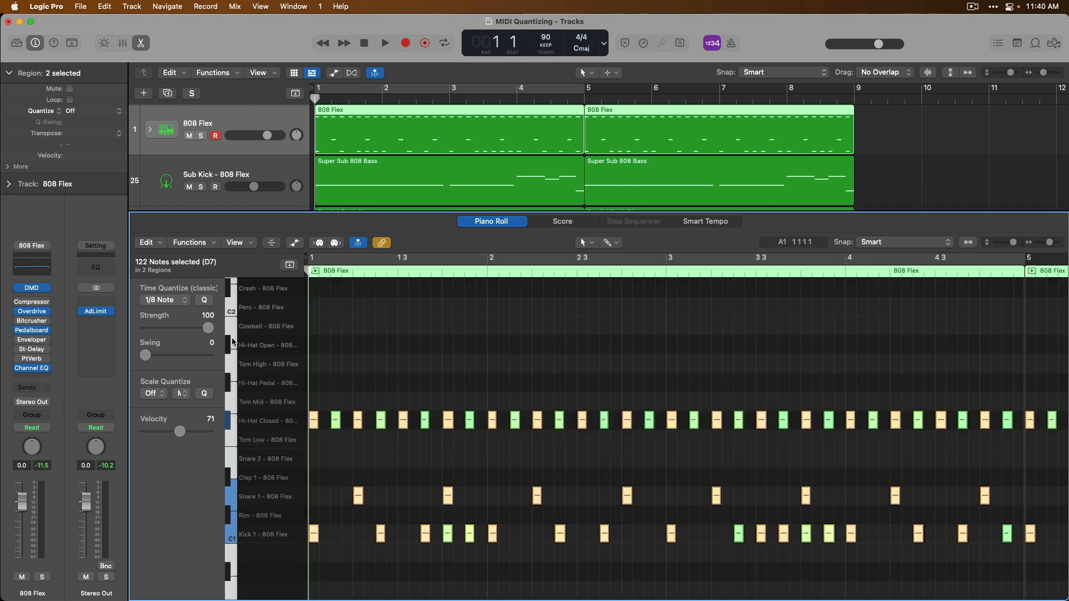
{"action": "left_click_drag", "start_coordinate": [205, 323], "coordinate": [117, 324]}
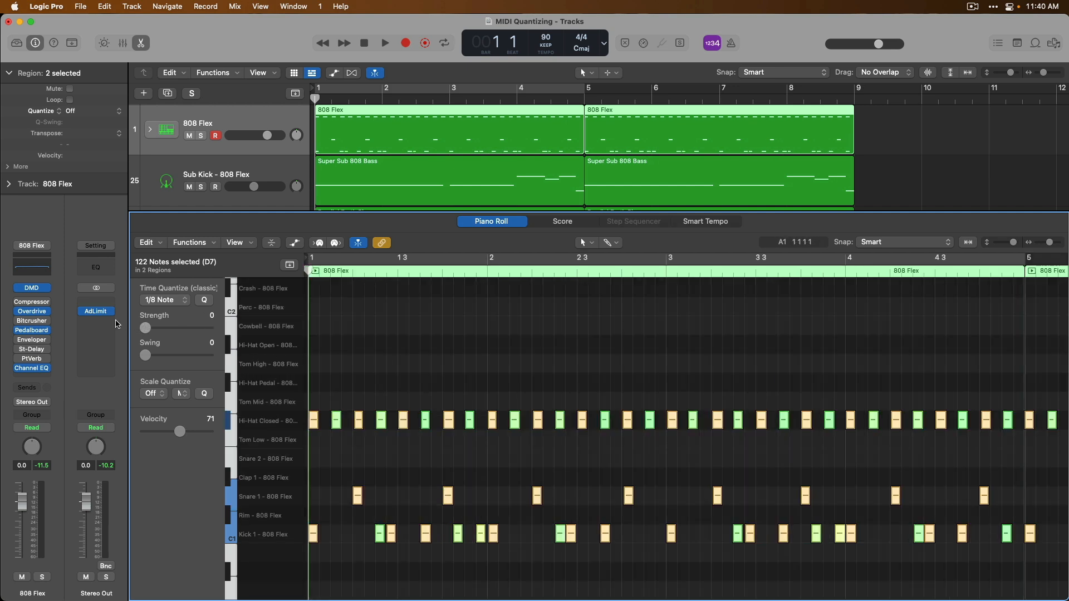
{"action": "left_click", "coordinate": [340, 341]}
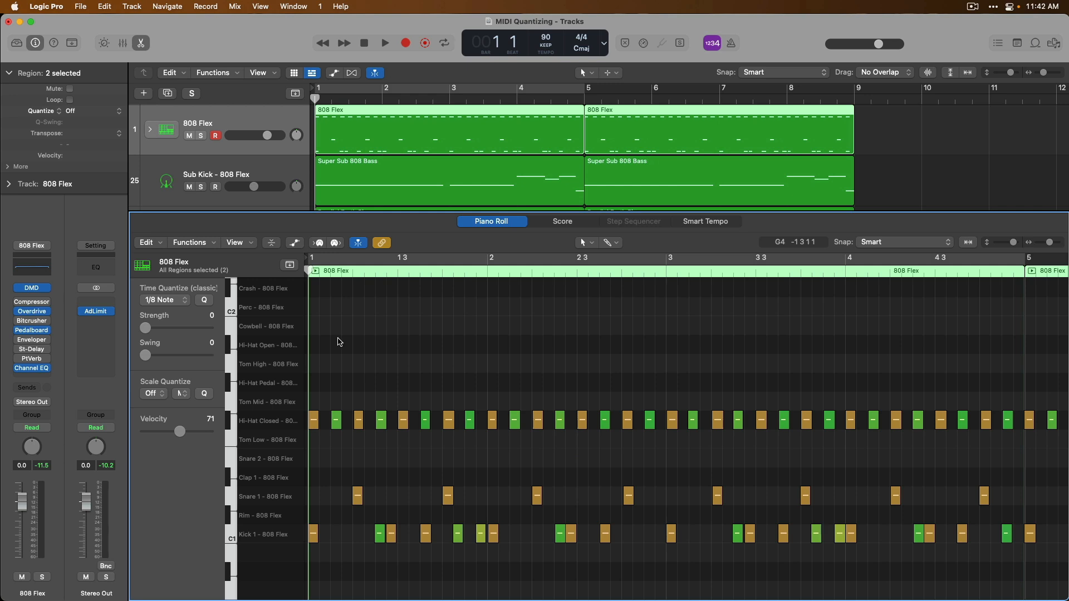
Turn on the metronome and audition the unquantized first 808 Flex region on its own.
{"action": "left_click_drag", "start_coordinate": [519, 564], "coordinate": [414, 438]}
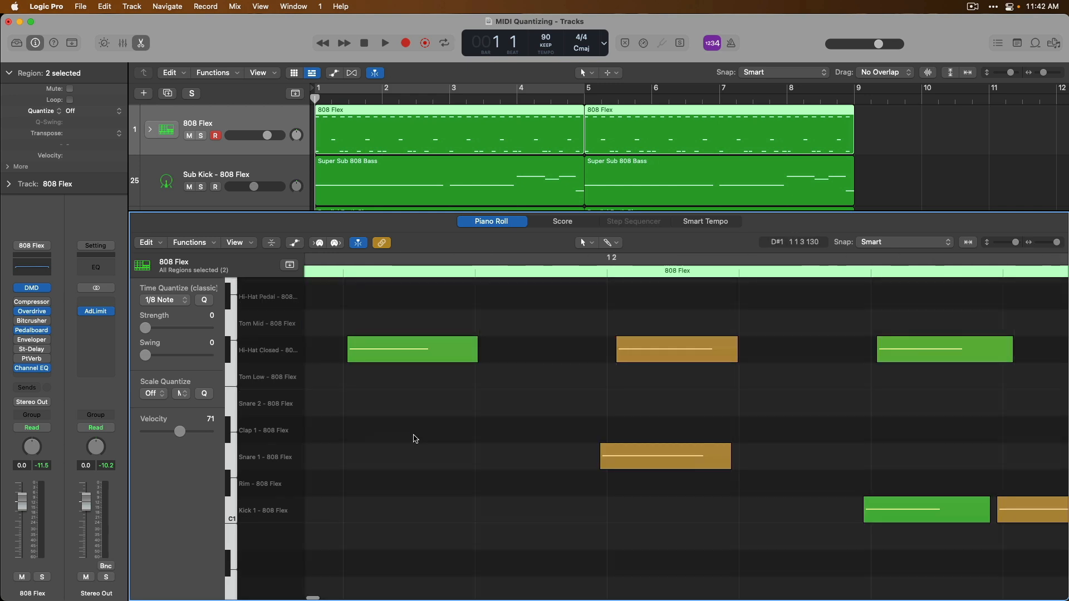
{"action": "scroll", "coordinate": [415, 437], "scroll_direction": "right", "scroll_amount": 5}
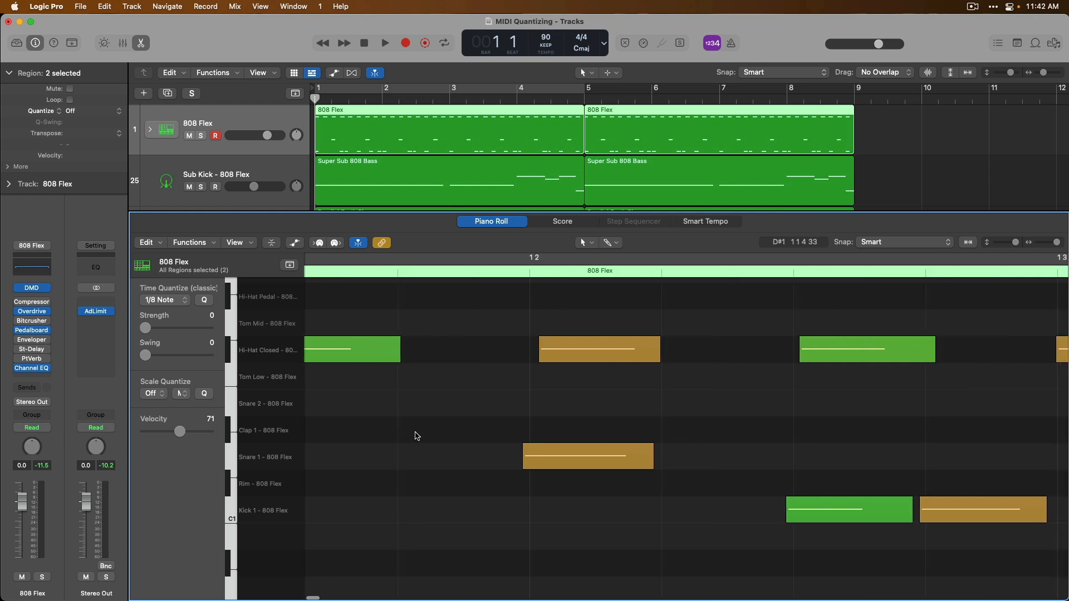
{"action": "scroll", "coordinate": [418, 436], "scroll_direction": "right", "scroll_amount": 6}
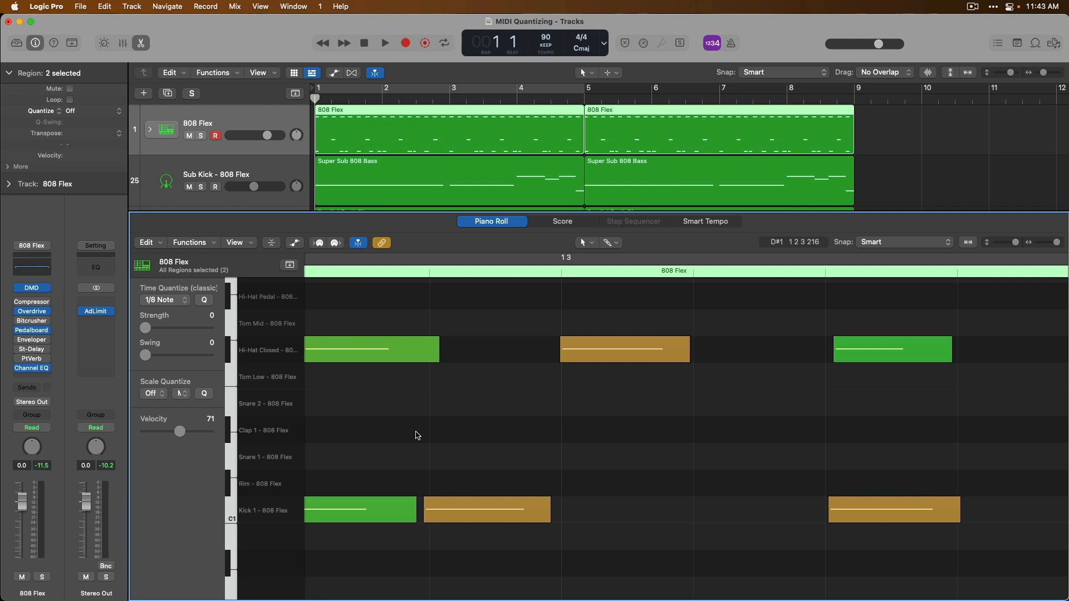
{"action": "key", "text": "z"}
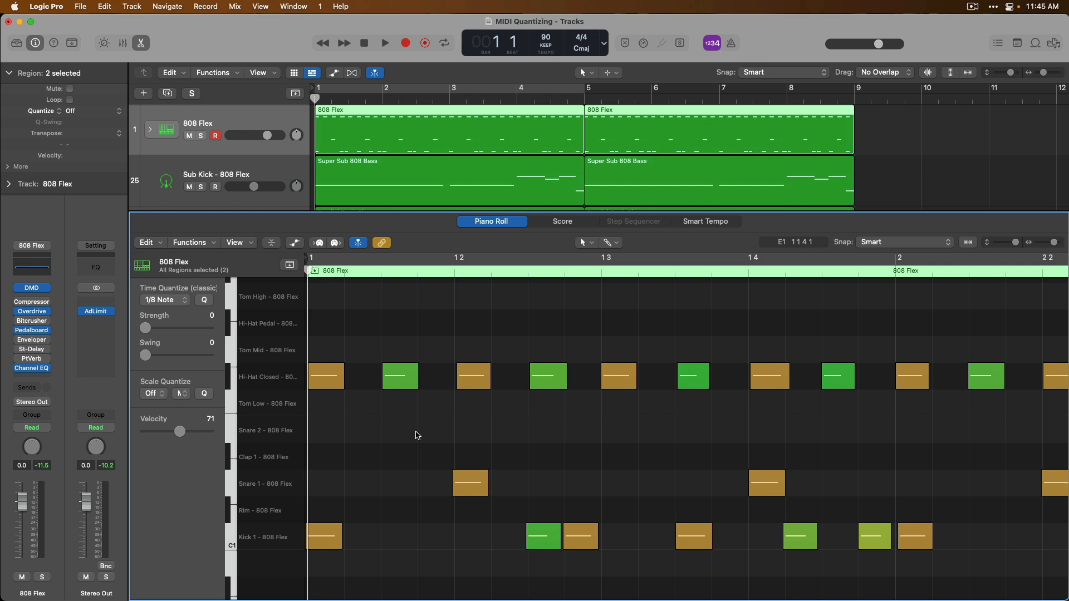
{"action": "key", "text": "k"}
{"action": "key", "text": "super+Left"}
{"action": "key", "text": "super+Left"}
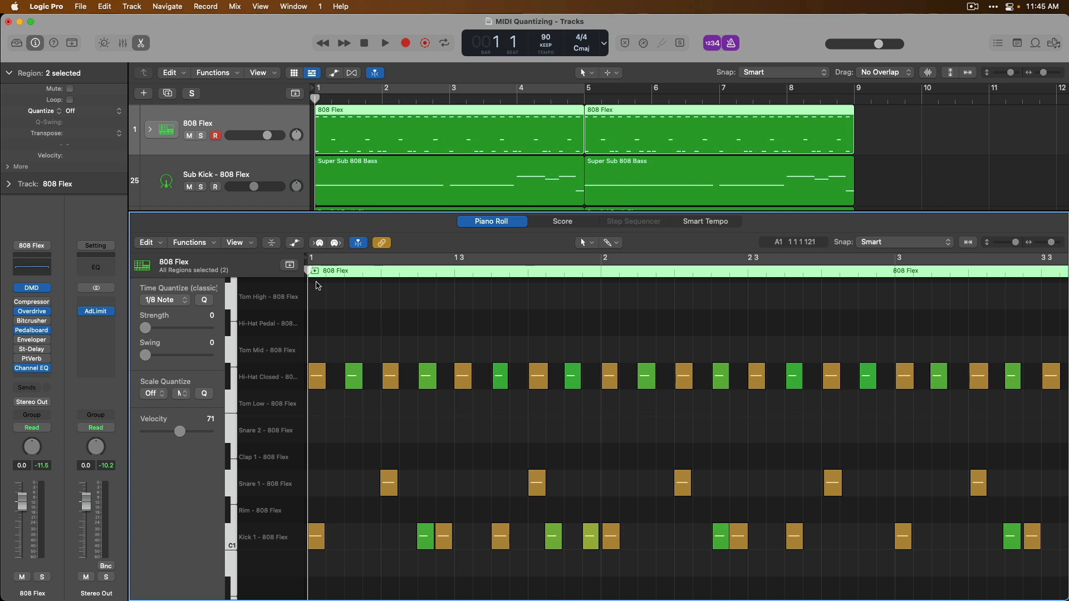
{"action": "key", "text": "c"}
{"action": "key", "text": "space"}
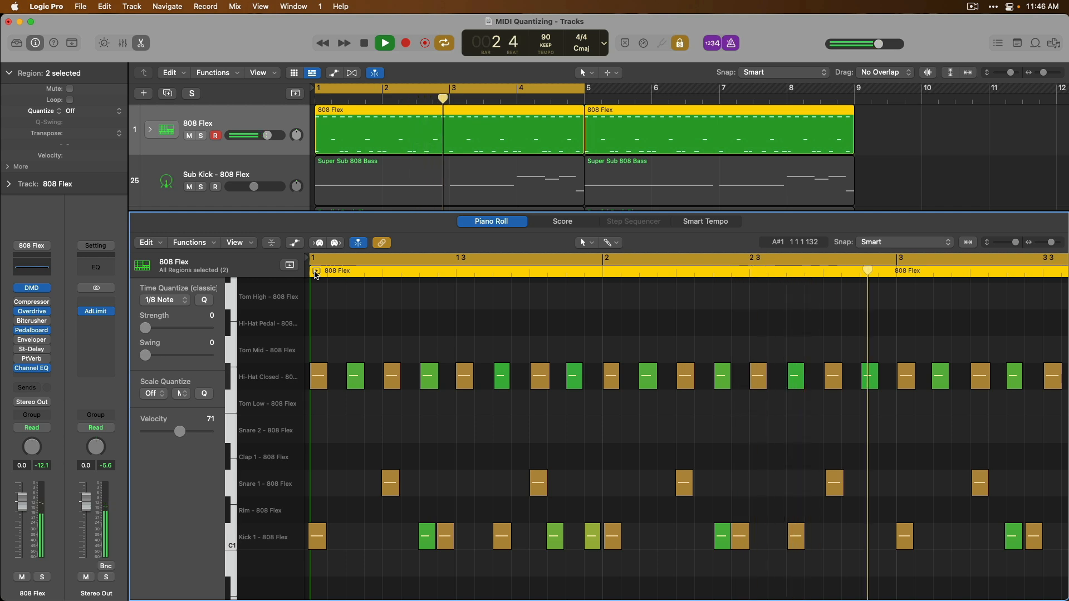
{"action": "key", "text": "space"}
{"action": "key", "text": "c"}
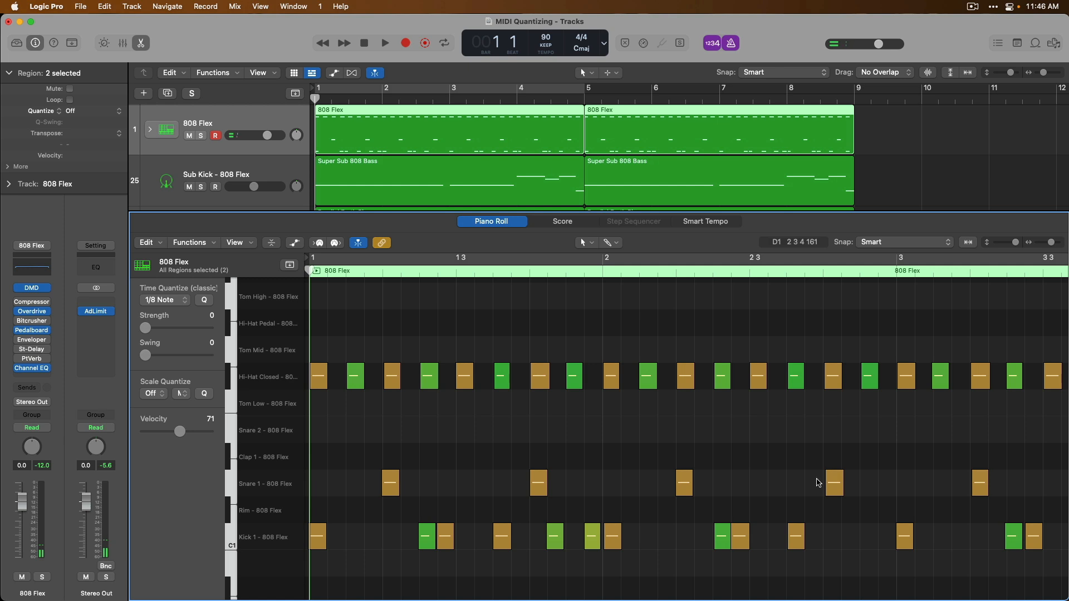
Quantize all drum notes to 1/16 Note with Strength 100 and audition the first region on its own.
{"action": "mouse_move", "coordinate": [833, 392]}
{"action": "key", "text": "super+a"}
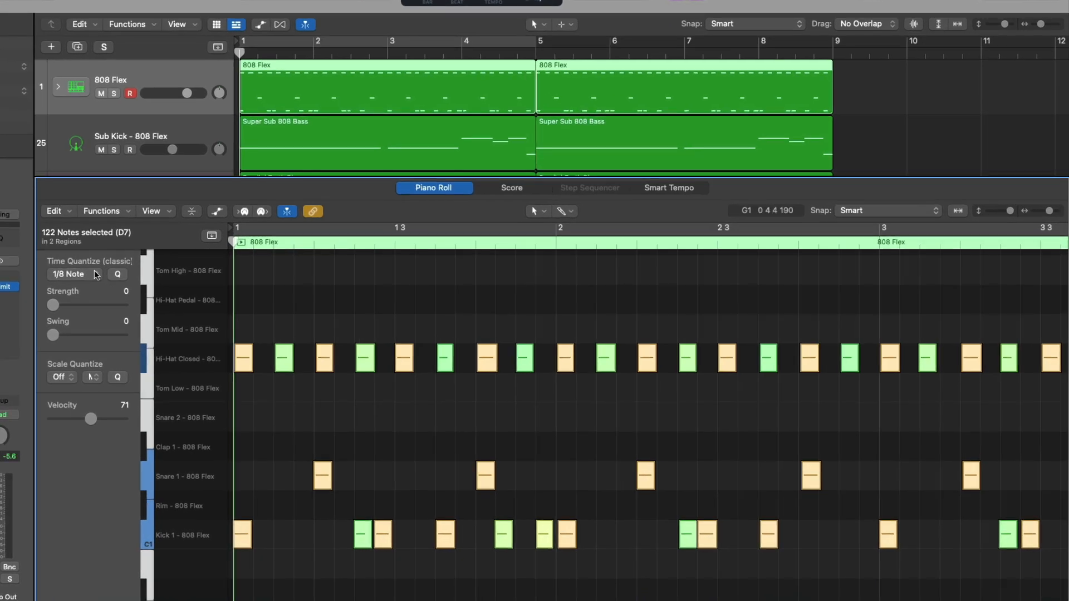
{"action": "left_click", "coordinate": [92, 273]}
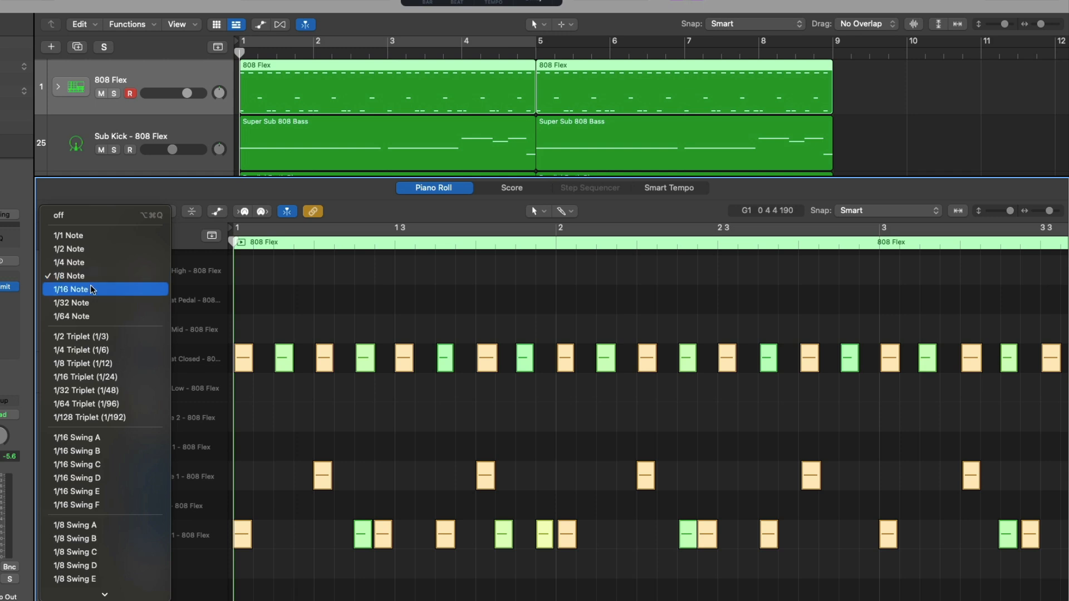
{"action": "left_click", "coordinate": [91, 288]}
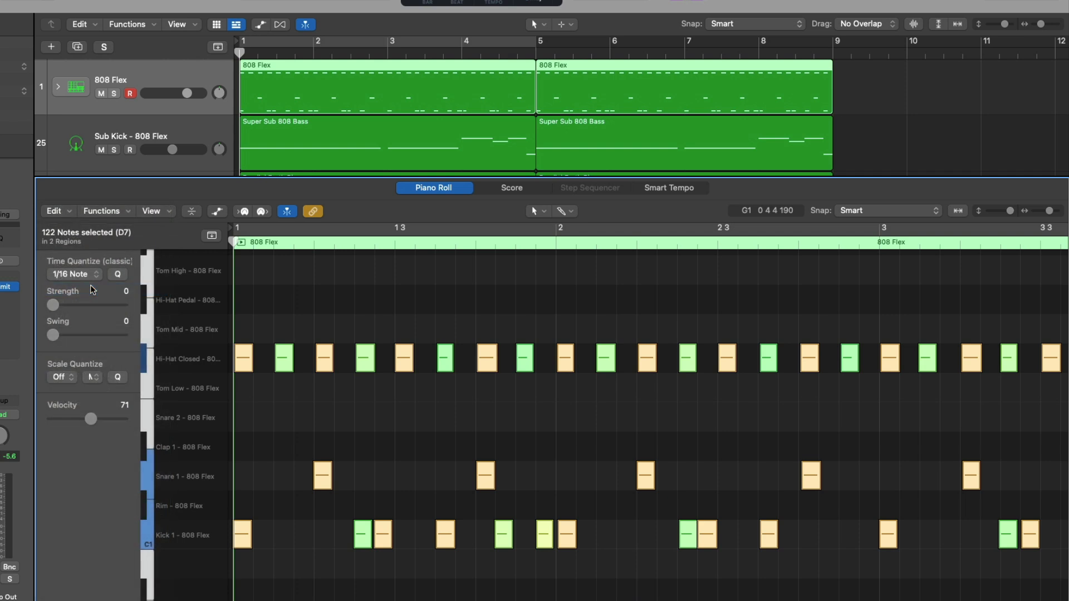
{"action": "left_click_drag", "start_coordinate": [54, 305], "coordinate": [124, 305]}
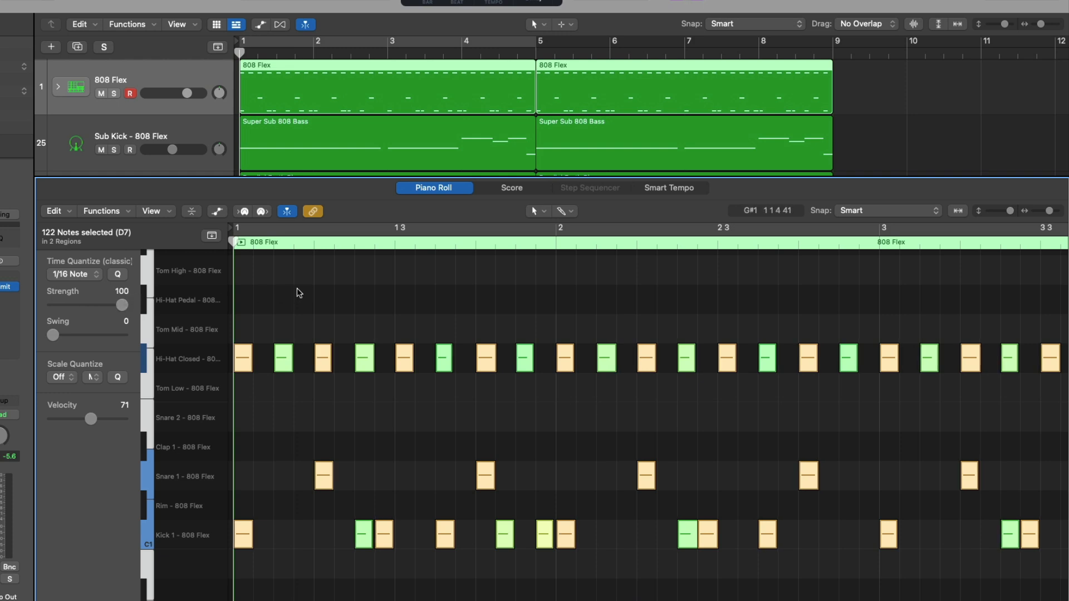
{"action": "left_click", "coordinate": [243, 241]}
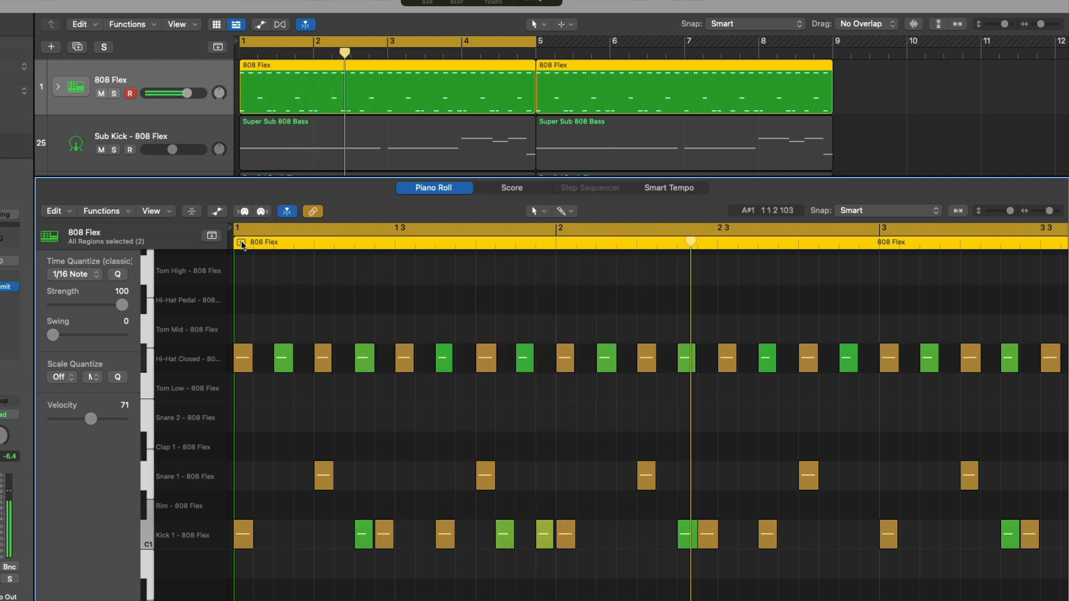
{"action": "left_click", "coordinate": [241, 243]}
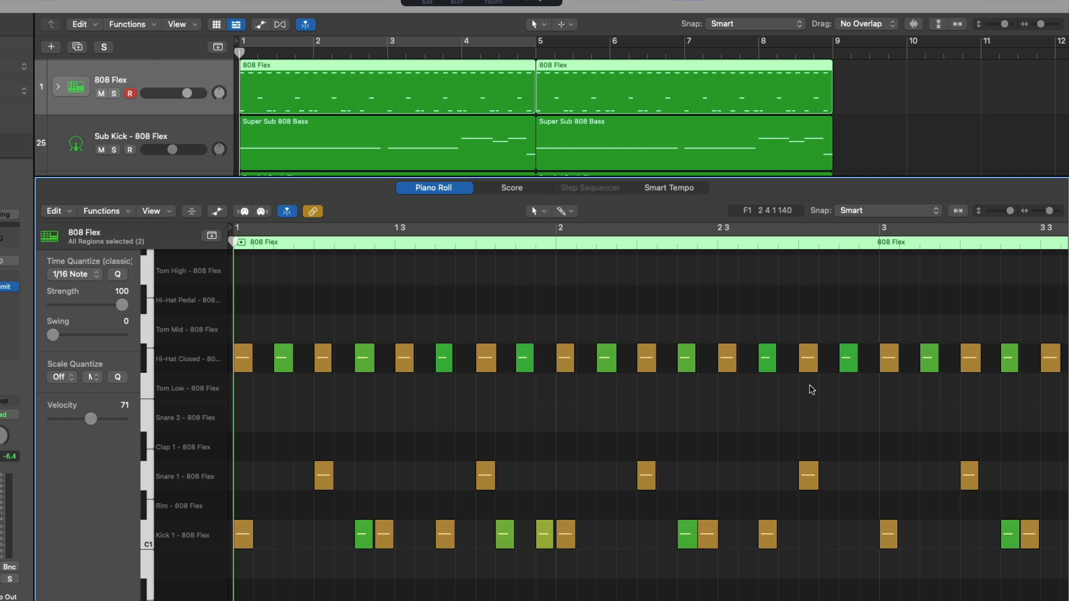
Try 1/8 Note quantizing on all drum notes and audition the first region on its own.
{"action": "key", "text": "super+a"}
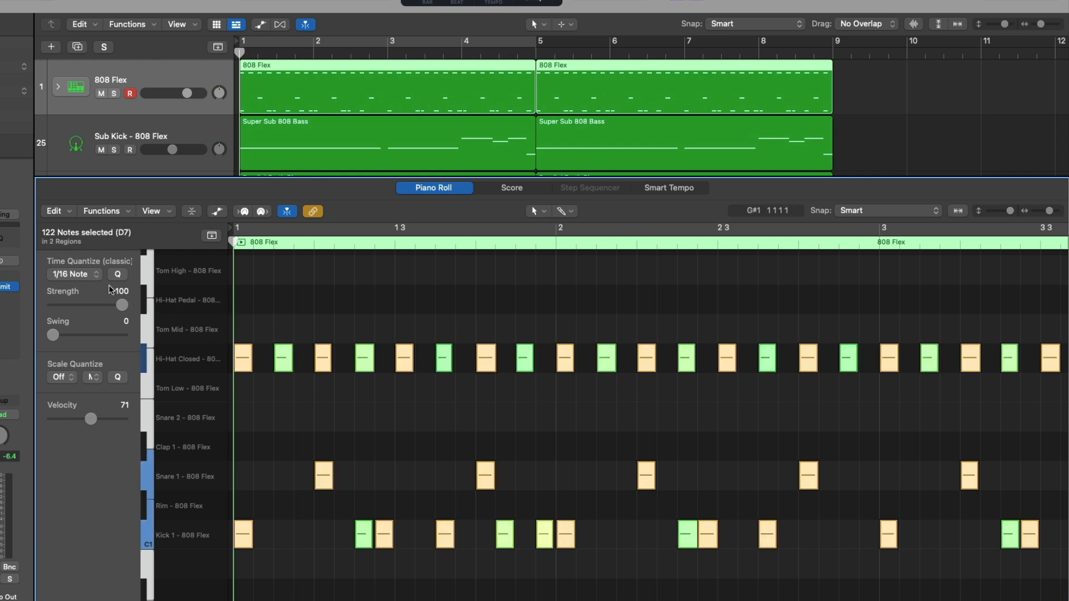
{"action": "left_click", "coordinate": [97, 275]}
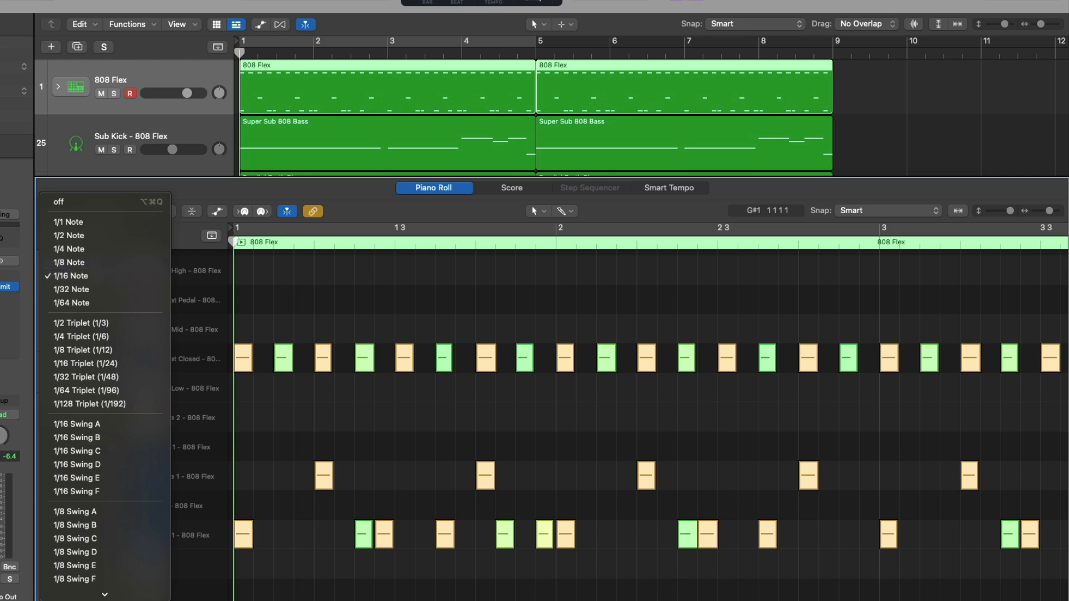
{"action": "left_click", "coordinate": [100, 263]}
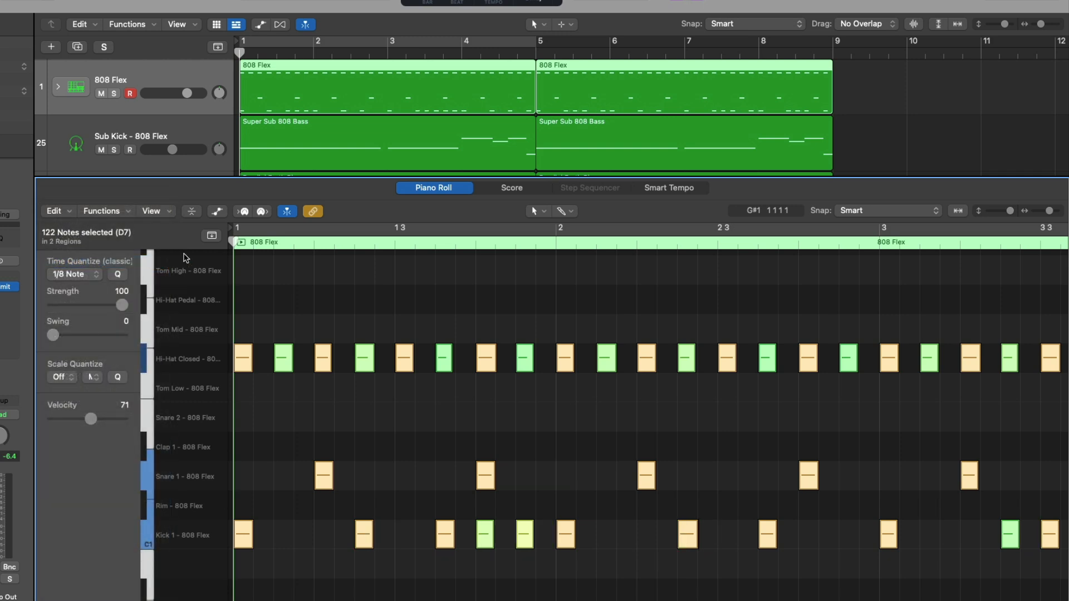
{"action": "left_click", "coordinate": [244, 247]}
{"action": "key", "text": "space"}
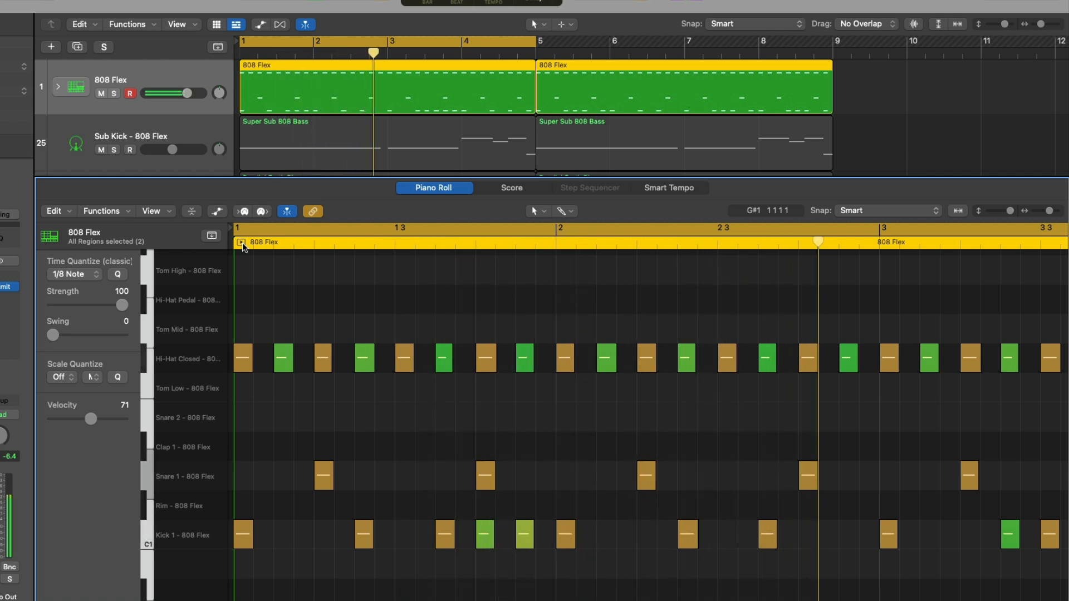
{"action": "key", "text": "space"}
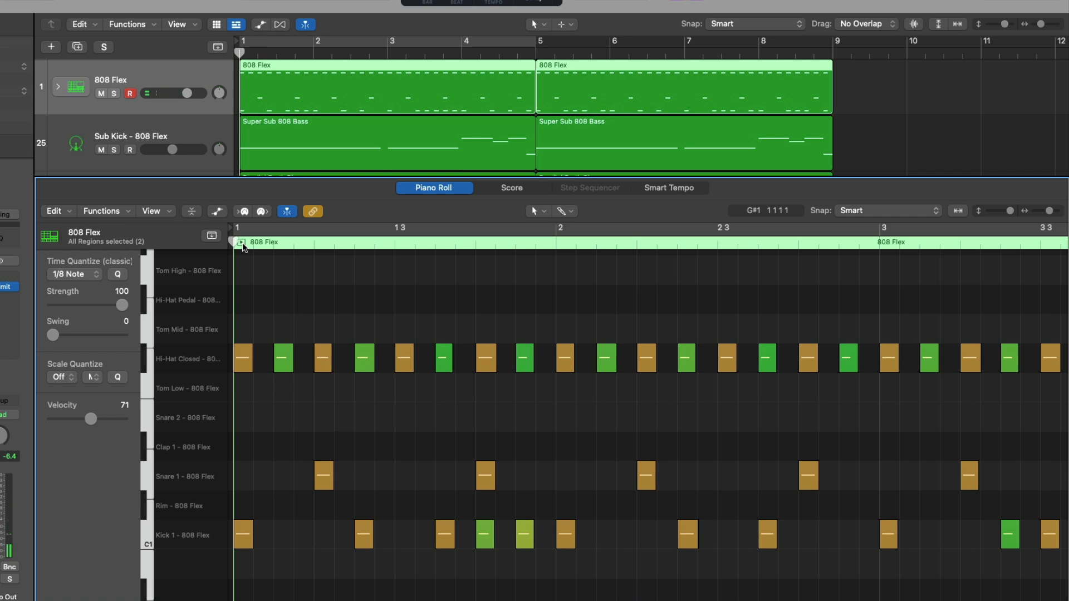
Set all drum notes back to 1/16 Note quantizing with Swing 100 and audition the first region on its own.
{"action": "key", "text": "super+a"}
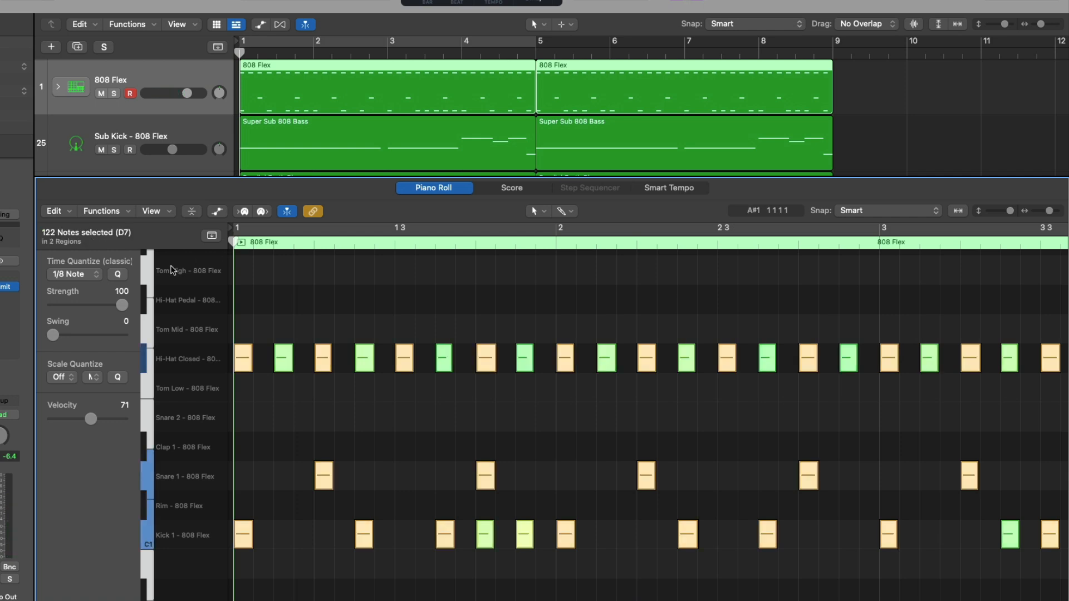
{"action": "left_click", "coordinate": [100, 275]}
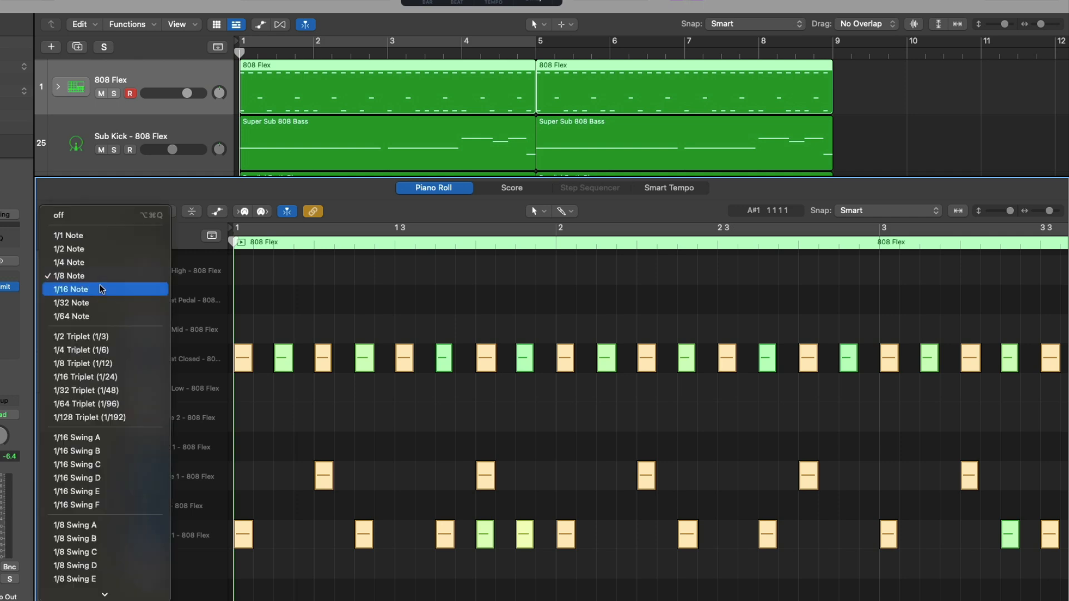
{"action": "left_click", "coordinate": [102, 286]}
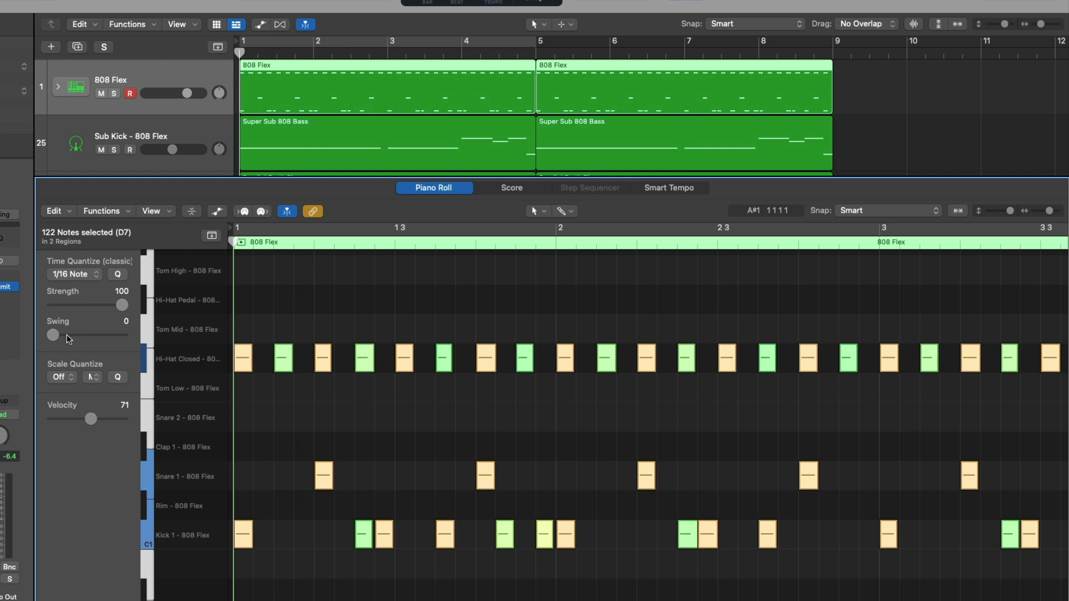
{"action": "left_click_drag", "start_coordinate": [56, 337], "coordinate": [128, 337]}
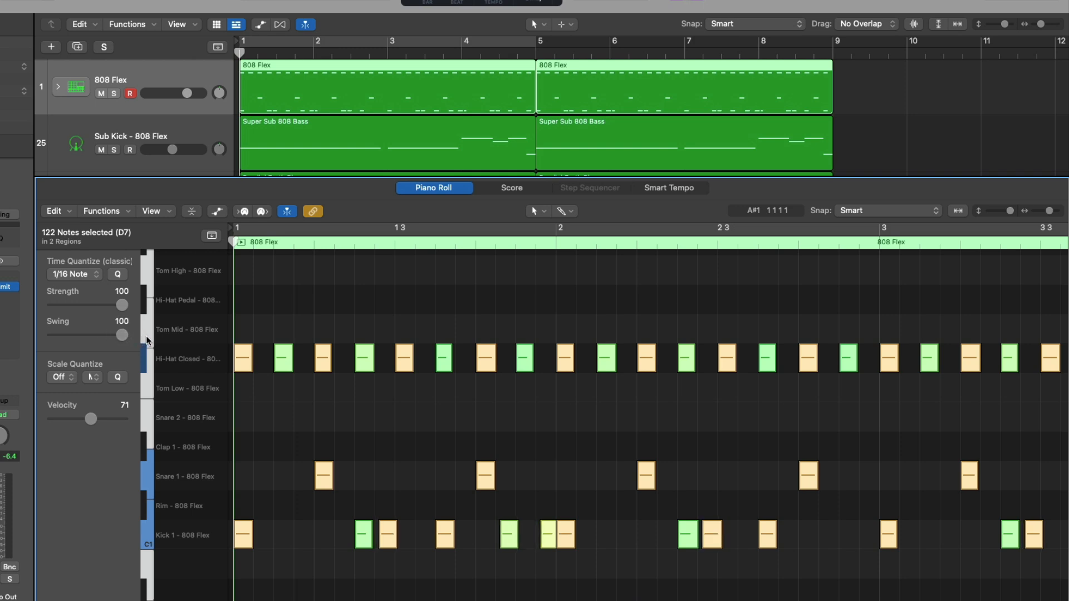
{"action": "left_click", "coordinate": [242, 246]}
{"action": "key", "text": "space"}
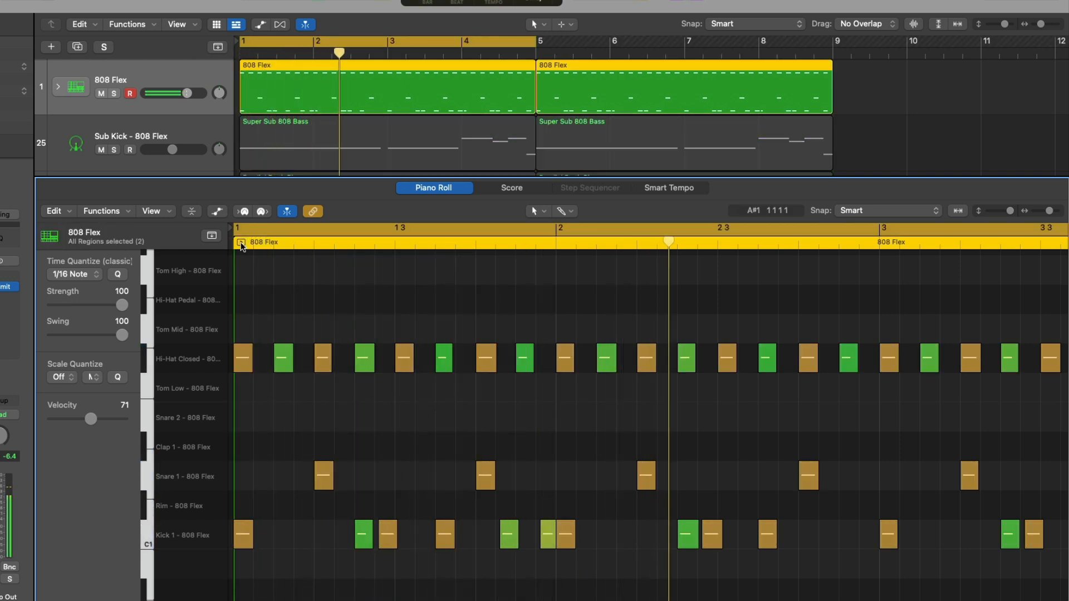
{"action": "key", "text": "space"}
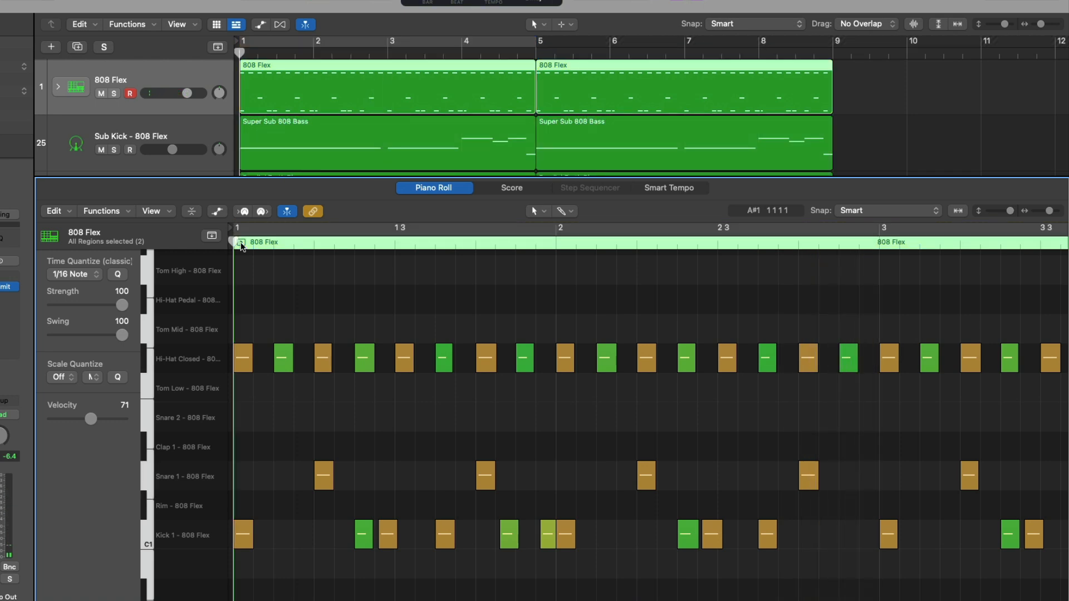
Set the quantize Strength of all notes in both 808 Flex regions to 0.
{"action": "key", "text": "super+Left"}
{"action": "key", "text": "super+Left"}
{"action": "key", "text": "super+Left"}
{"action": "key", "text": "super+Left"}
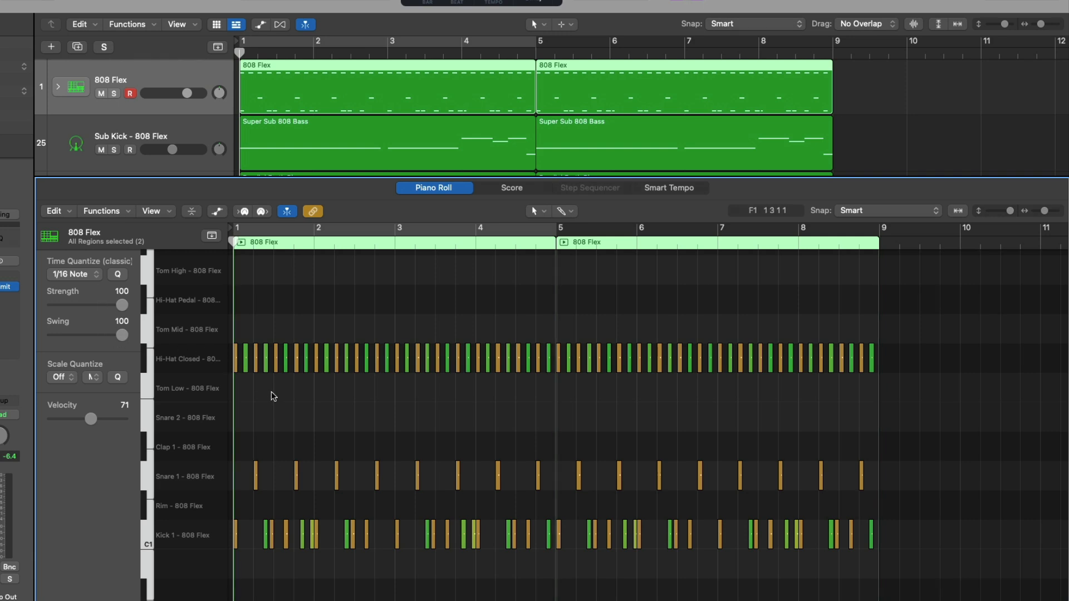
{"action": "key", "text": "super+a"}
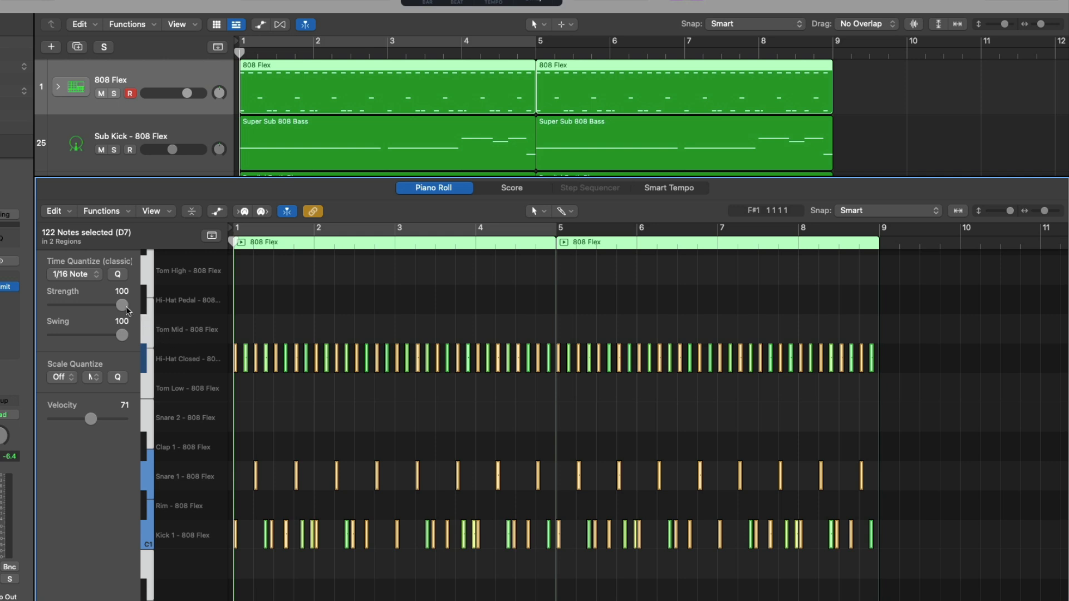
{"action": "left_click_drag", "start_coordinate": [124, 306], "coordinate": [59, 306]}
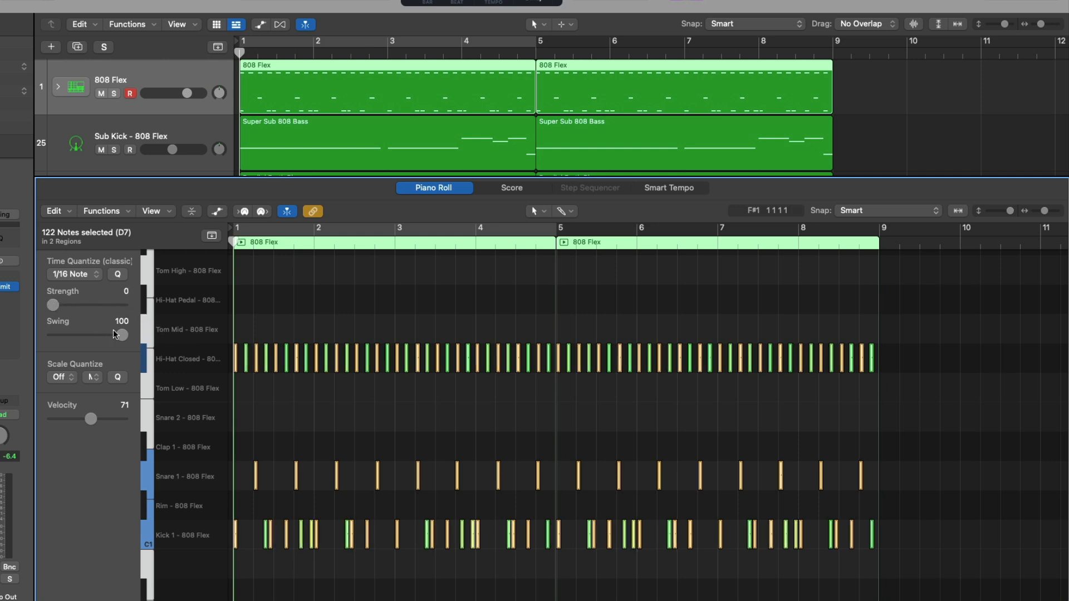
Set the quantize Swing of all drum notes to 0, deselect the notes, and raise the Strength setting to 100.
{"action": "left_click_drag", "start_coordinate": [120, 333], "coordinate": [39, 329]}
{"action": "left_click", "coordinate": [267, 314]}
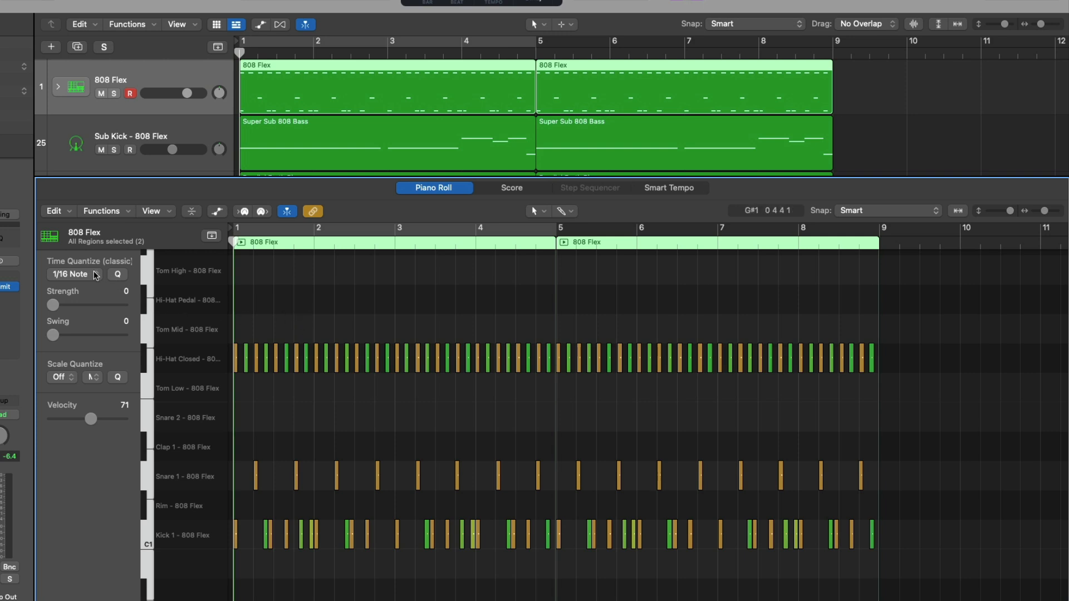
{"action": "left_click_drag", "start_coordinate": [54, 308], "coordinate": [133, 304]}
{"action": "mouse_move", "coordinate": [54, 336]}
{"action": "left_mouse_down"}
{"action": "mouse_move", "coordinate": [127, 332]}
{"action": "mouse_move", "coordinate": [58, 329]}
{"action": "left_mouse_up"}
Quantize only the Hi-Hat Closed and Snare 1 notes at bar 2 beat 4 to 1/16 Note with Strength 100.
{"action": "left_click_drag", "start_coordinate": [396, 465], "coordinate": [266, 268]}
{"action": "scroll", "coordinate": [363, 332], "scroll_direction": "down", "scroll_amount": 1}
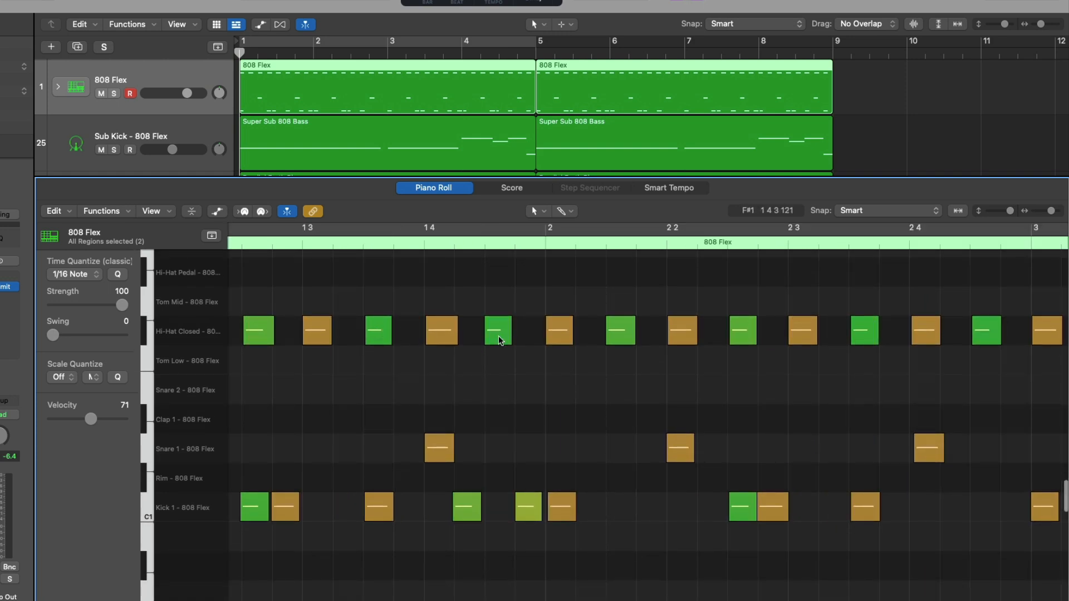
{"action": "scroll", "coordinate": [499, 336], "scroll_direction": "left", "scroll_amount": 6}
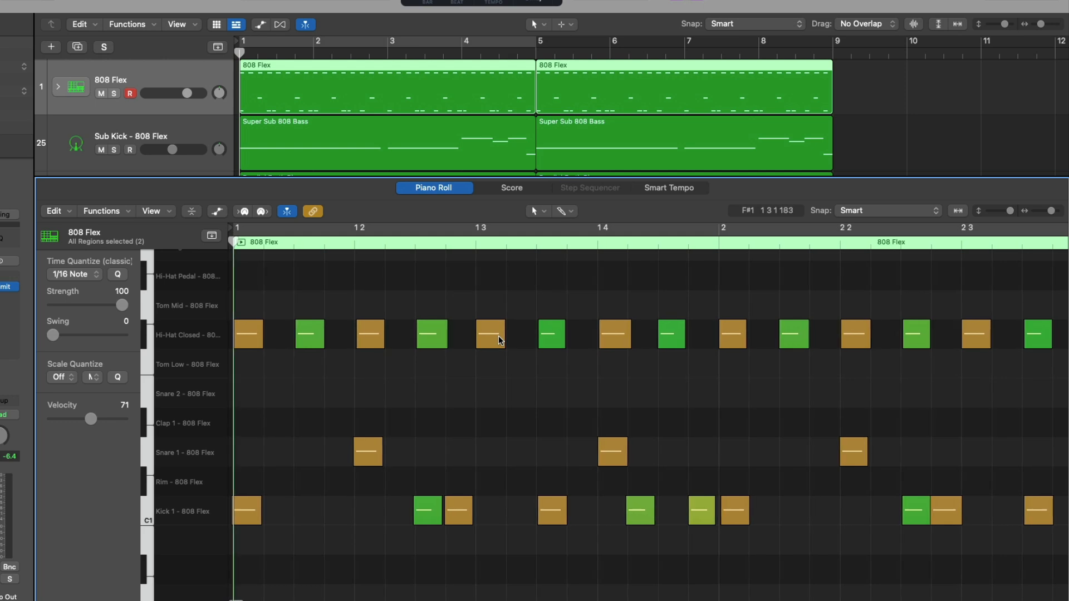
{"action": "scroll", "coordinate": [499, 336], "scroll_direction": "right", "scroll_amount": 6}
{"action": "scroll", "coordinate": [499, 336], "scroll_direction": "right", "scroll_amount": 1}
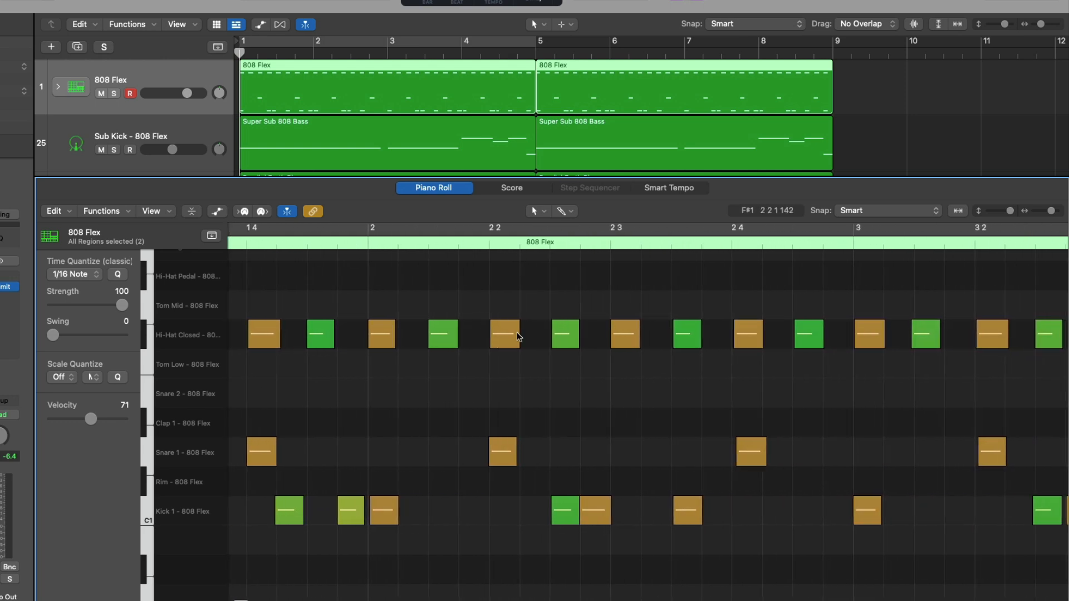
{"action": "left_click", "coordinate": [570, 241]}
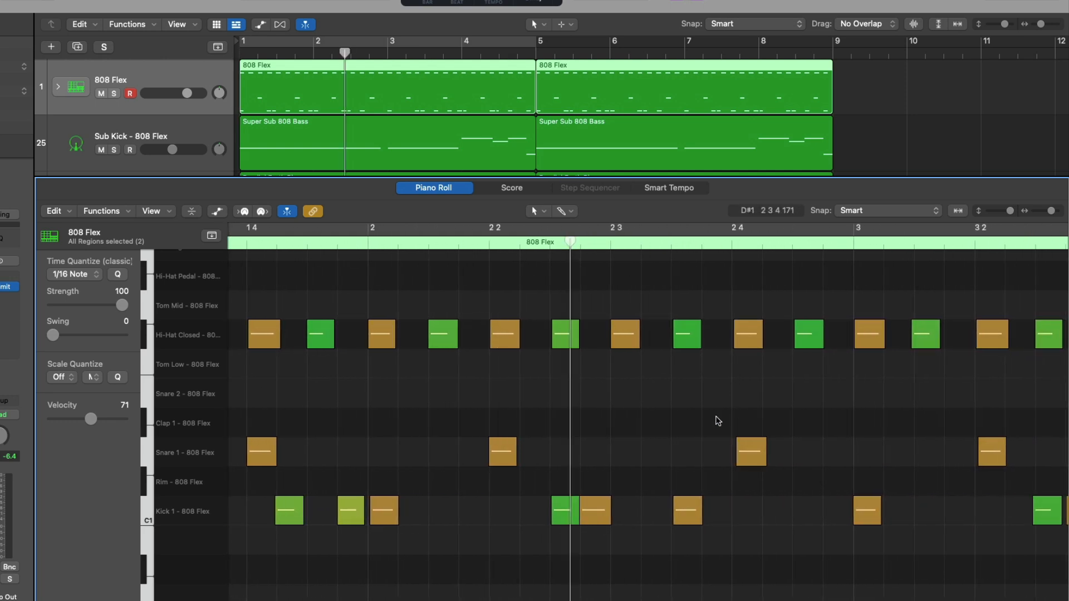
{"action": "left_click_drag", "start_coordinate": [743, 479], "coordinate": [746, 324]}
{"action": "key", "text": "q"}
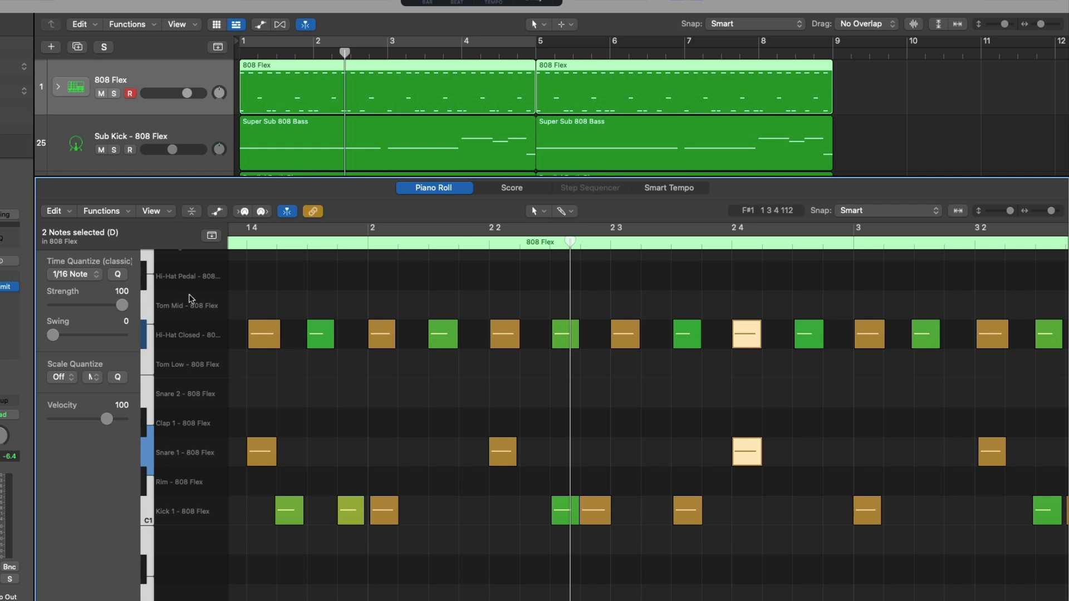
Try 1/16 Note quantizing on the three Hi-Hat Closed notes around bar 2 beat 3, and undo both selective quantizations.
{"action": "left_click_drag", "start_coordinate": [536, 333], "coordinate": [679, 337]}
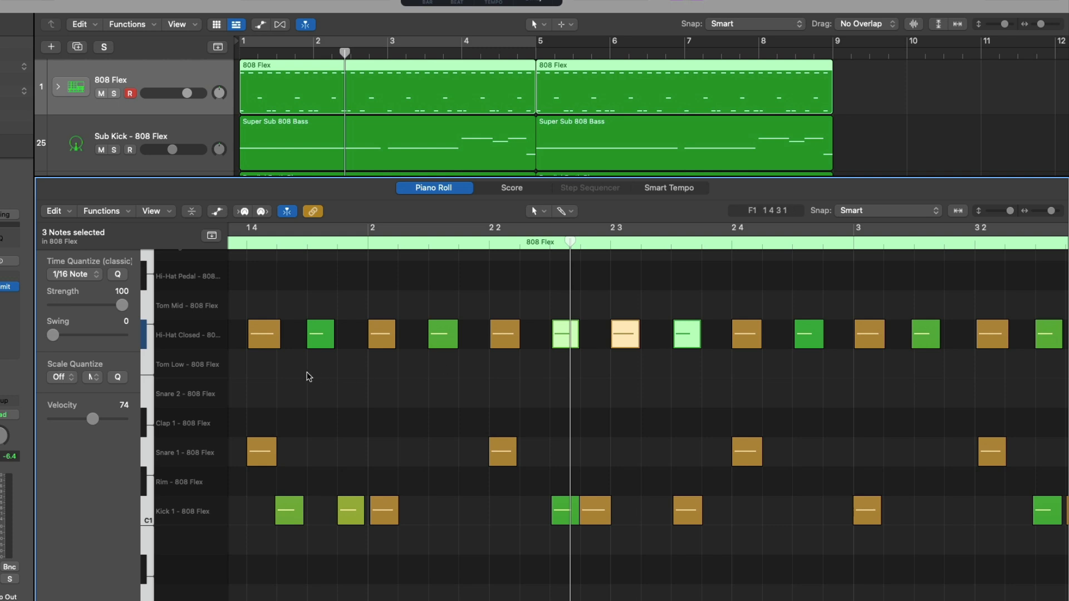
{"action": "key", "text": "q"}
{"action": "key", "text": "super+z"}
{"action": "left_click", "coordinate": [115, 274]}
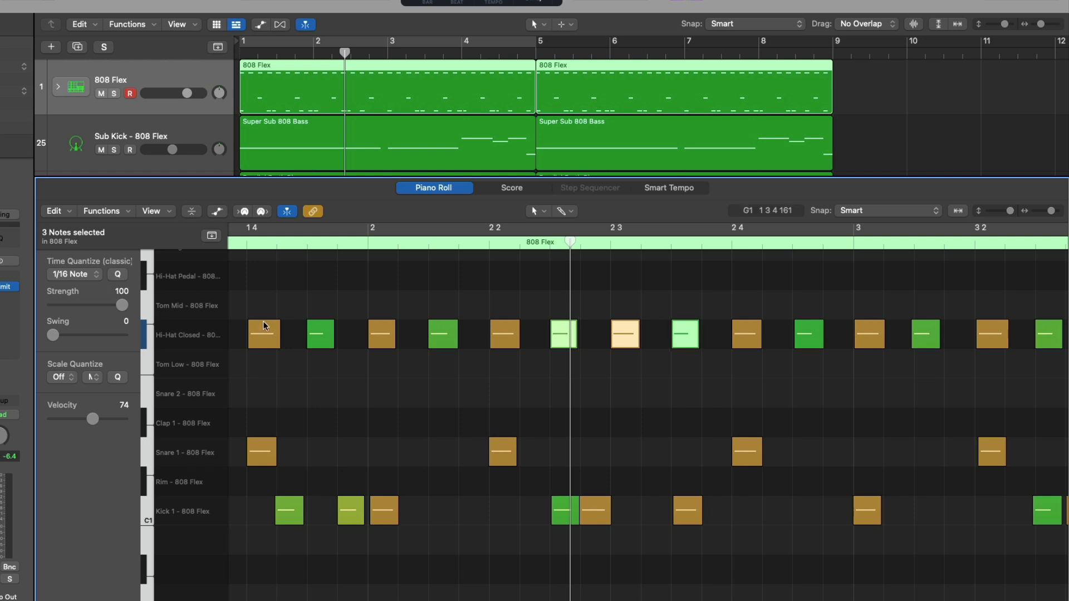
{"action": "key", "text": "super+z"}
{"action": "key", "text": "super+z"}
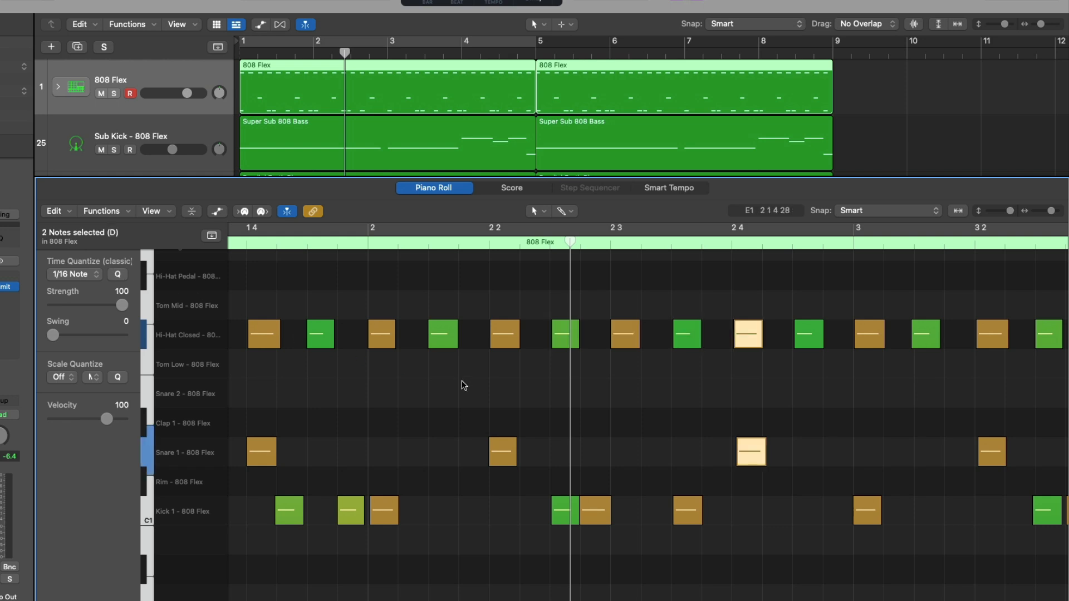
Set the Strength to 61 and quantize all notes in both 808 Flex regions to 1/16 Note.
{"action": "left_click", "coordinate": [254, 361]}
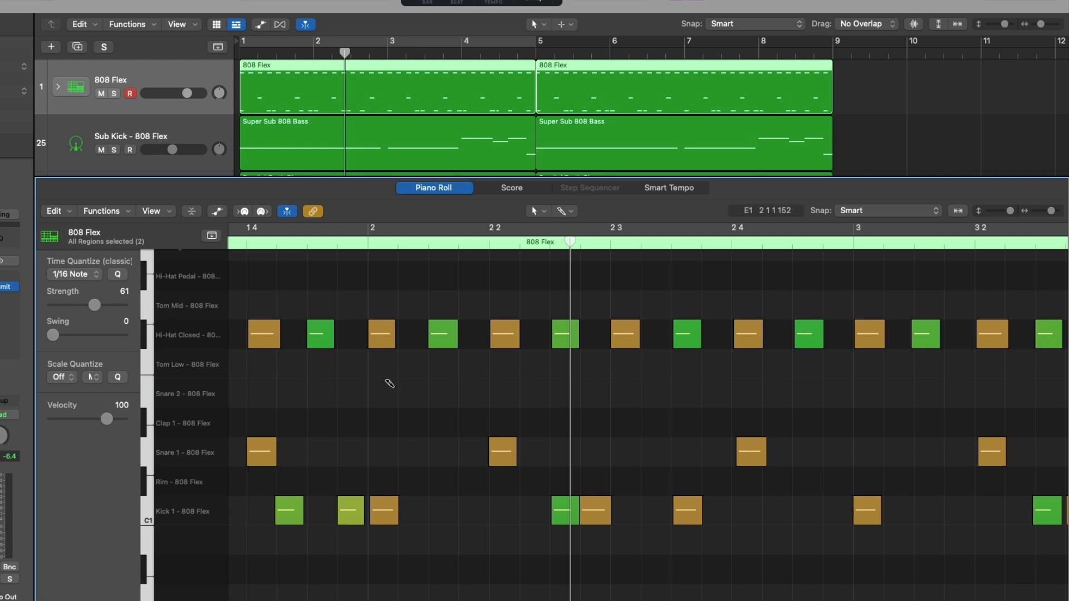
{"action": "key", "text": "super+a"}
{"action": "key", "text": "q"}
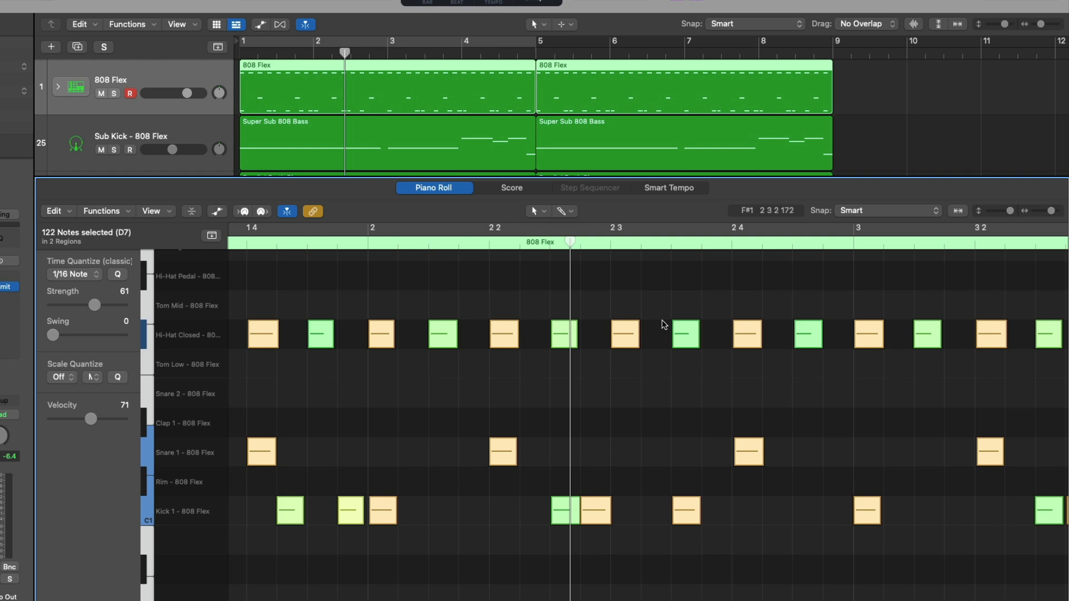
Examine the quantized drum notes around bar 2 beat 4 up close and audition the first 808 Flex region on its own.
{"action": "left_click_drag", "start_coordinate": [712, 312], "coordinate": [771, 512]}
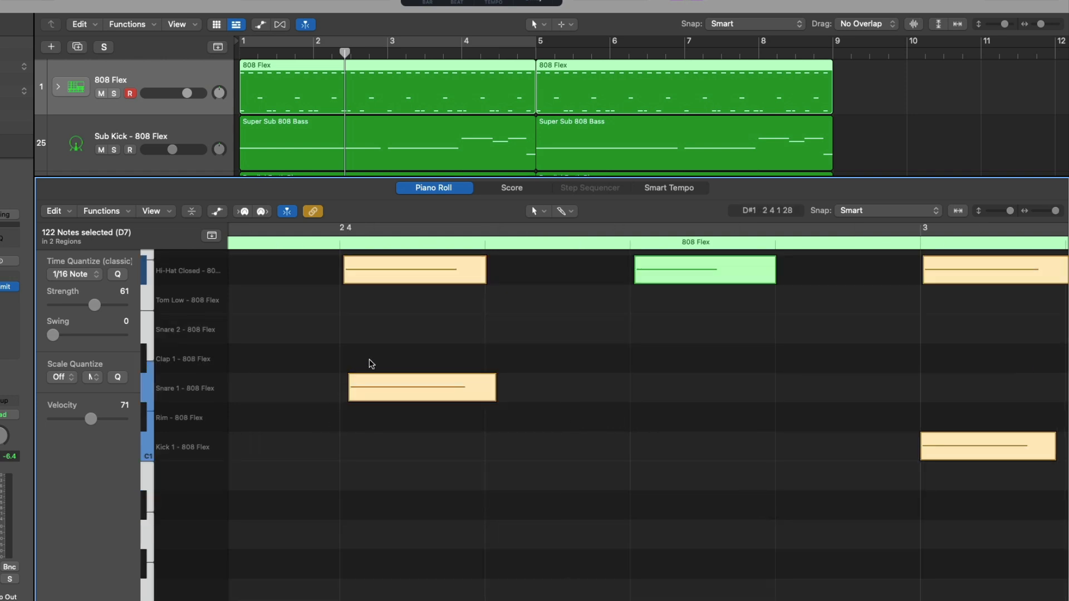
{"action": "scroll", "coordinate": [604, 375], "scroll_direction": "right", "scroll_amount": 5}
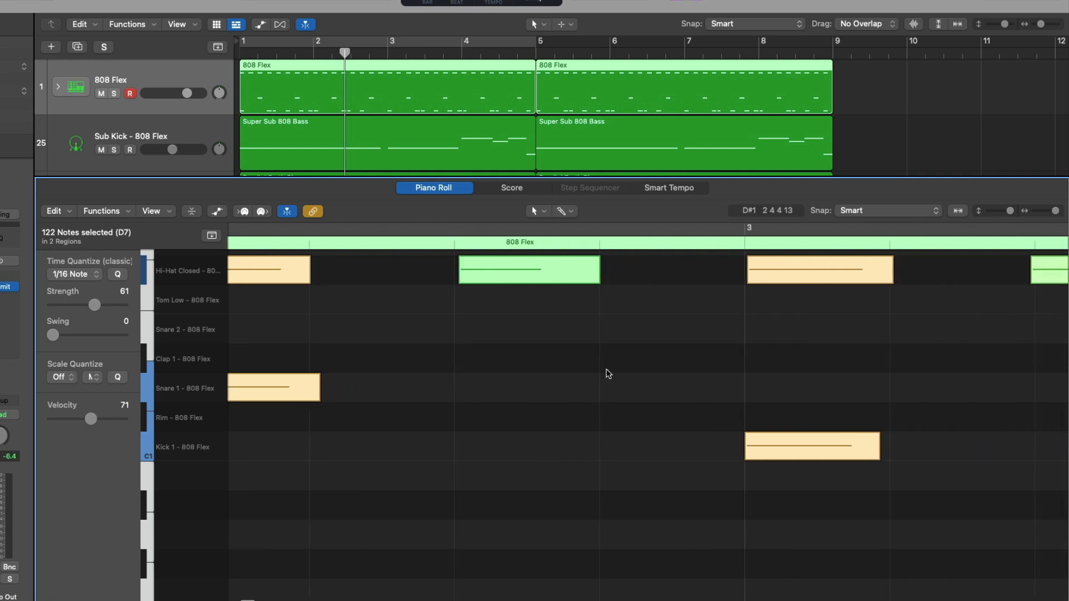
{"action": "left_click", "coordinate": [606, 373], "text": "ctrl+alt"}
{"action": "scroll", "coordinate": [608, 373], "scroll_direction": "left", "scroll_amount": 10}
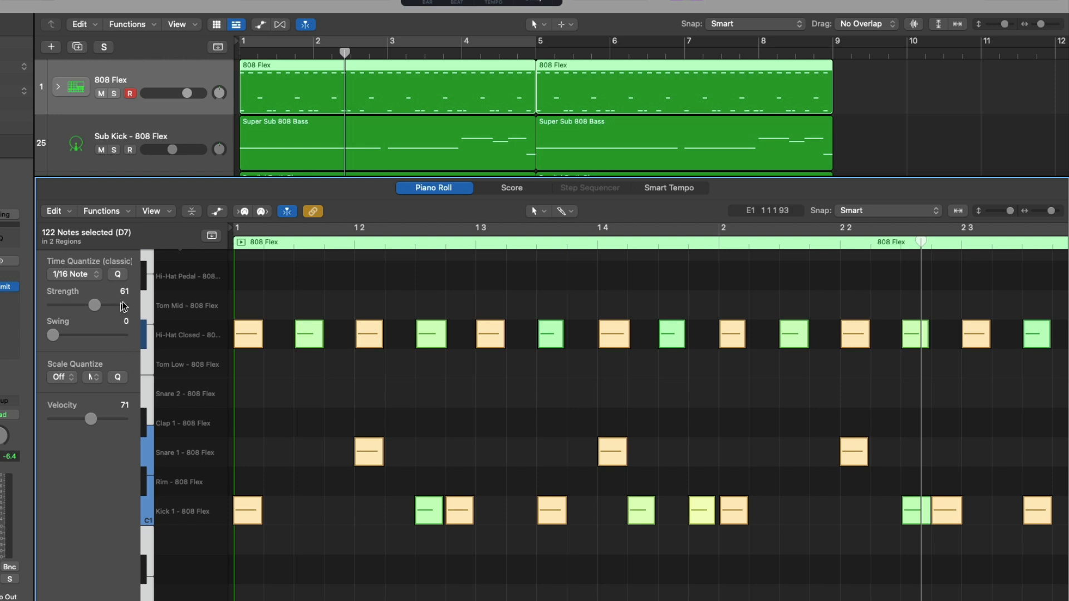
{"action": "left_click", "coordinate": [241, 243]}
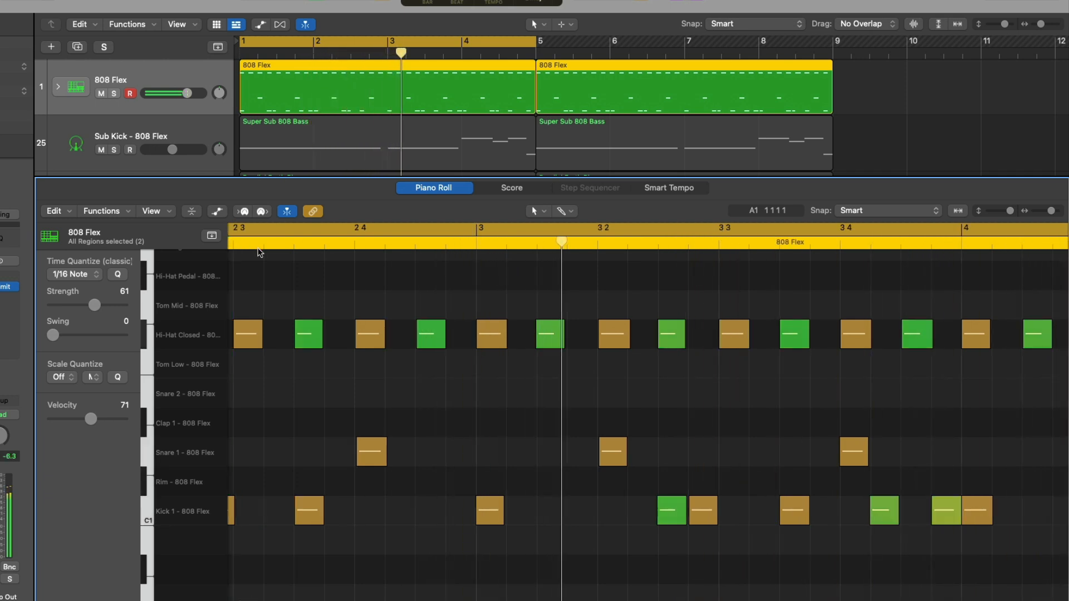
{"action": "left_click", "coordinate": [253, 245]}
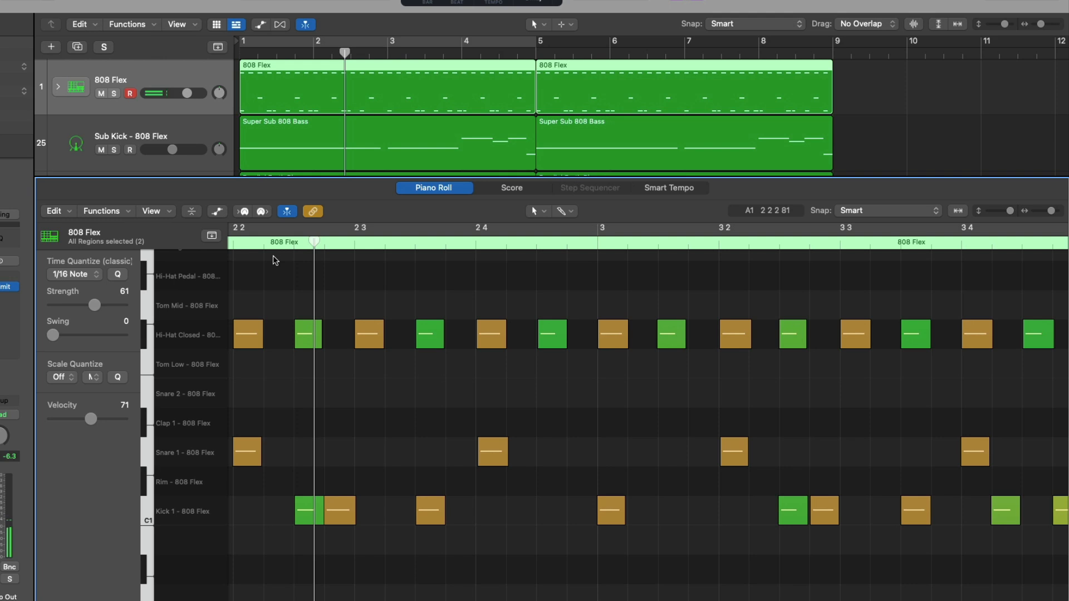
Open both Parallel Earth Piano regions of the 80s Chime Vibe track in the Piano Roll, showing the first bars of chords.
{"action": "key", "text": "e"}
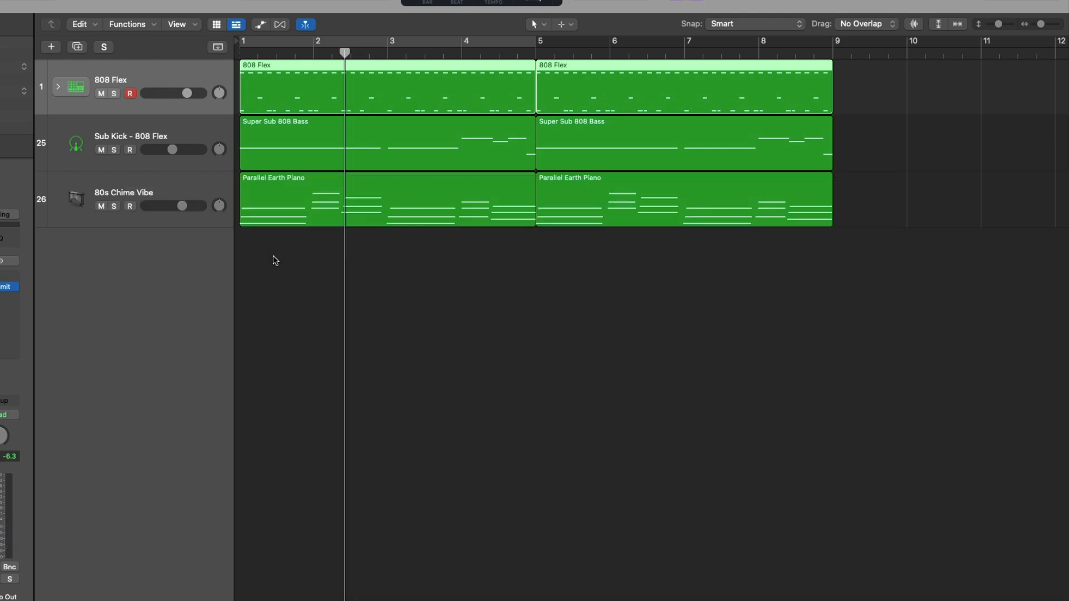
{"action": "left_click", "coordinate": [203, 185]}
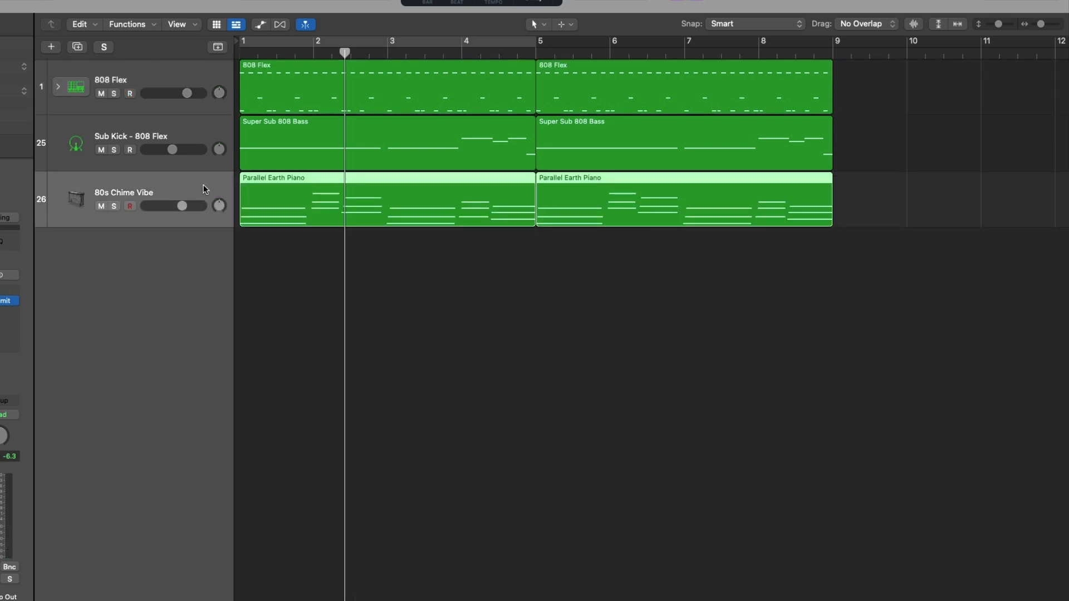
{"action": "key", "text": "e"}
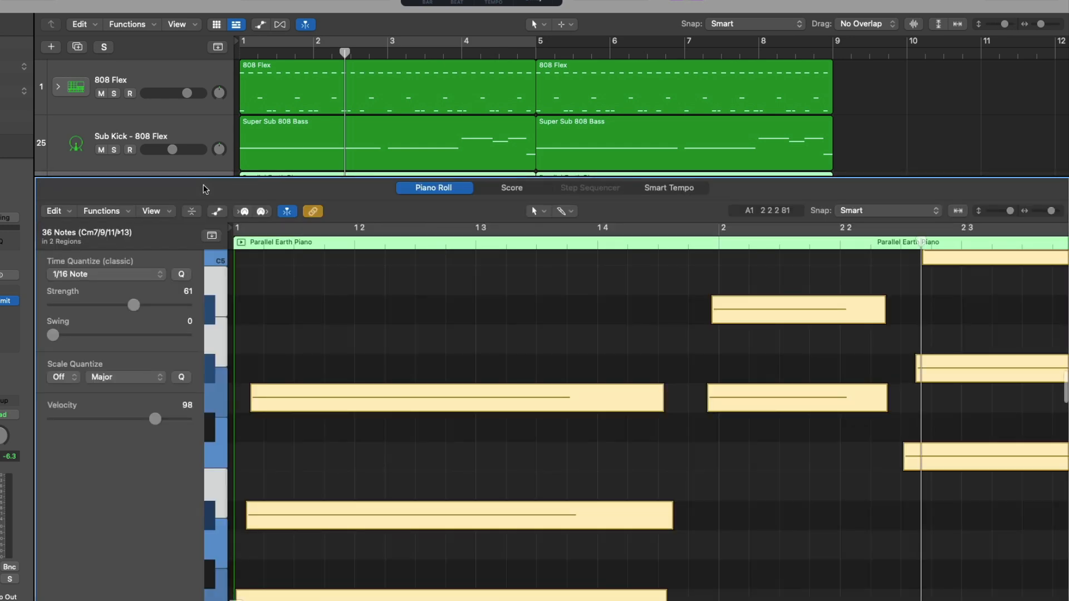
{"action": "scroll", "coordinate": [332, 310], "scroll_direction": "down", "scroll_amount": 2}
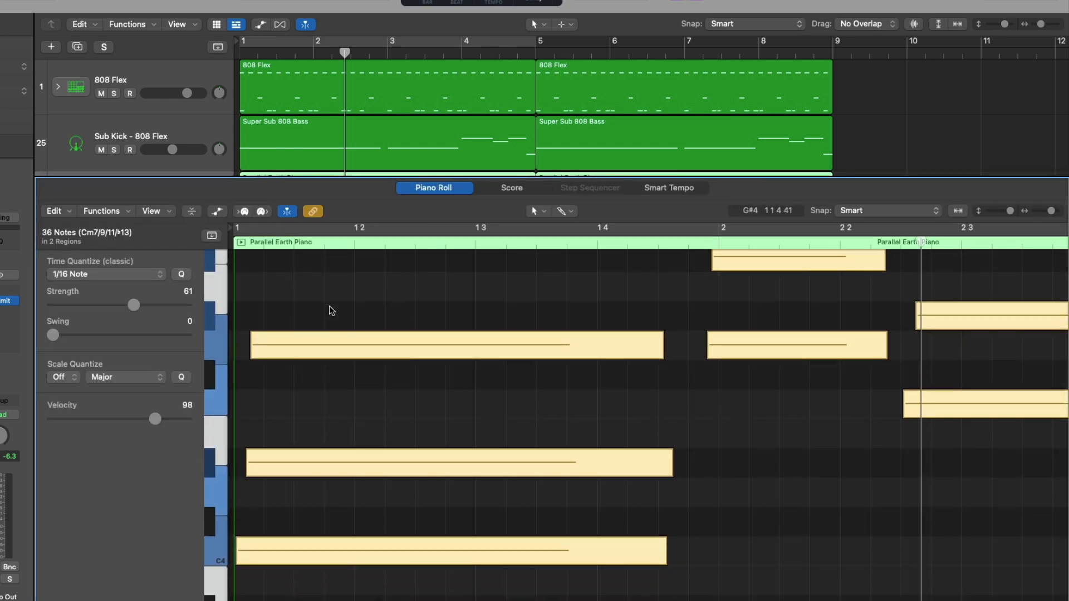
{"action": "key", "text": "super+Left"}
{"action": "key", "text": "super+Left"}
{"action": "key", "text": "super+Up"}
{"action": "key", "text": "super+Up"}
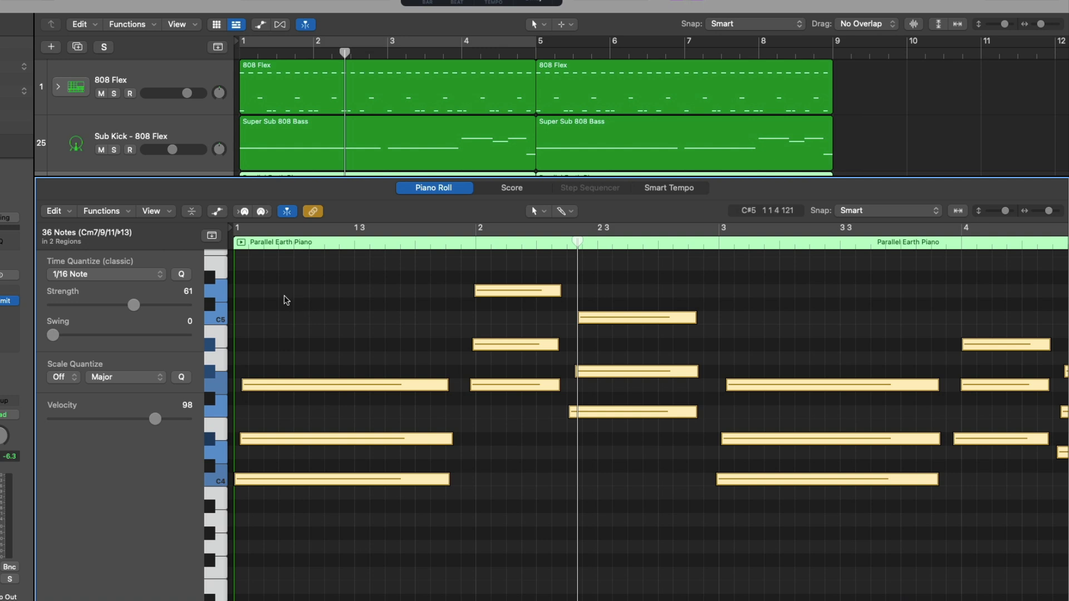
Play the unquantized piano with the full arrangement, and compare it with all piano notes quantized to 1/8 Note at Strength 61.
{"action": "left_click", "coordinate": [241, 244]}
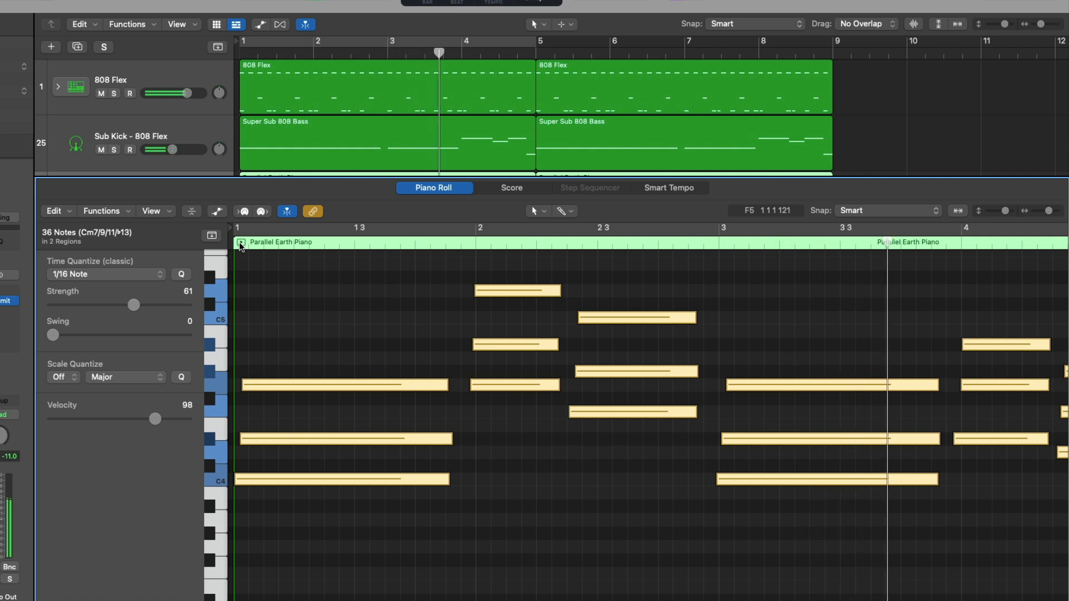
{"action": "key", "text": "space"}
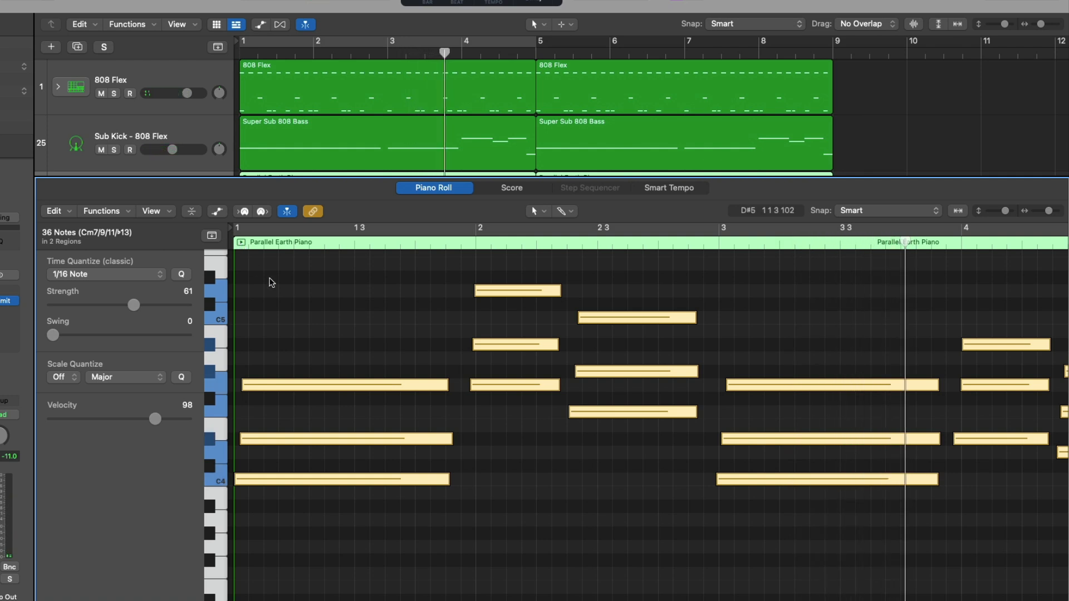
{"action": "left_click", "coordinate": [157, 276]}
{"action": "left_click", "coordinate": [153, 260]}
{"action": "key", "text": "Return"}
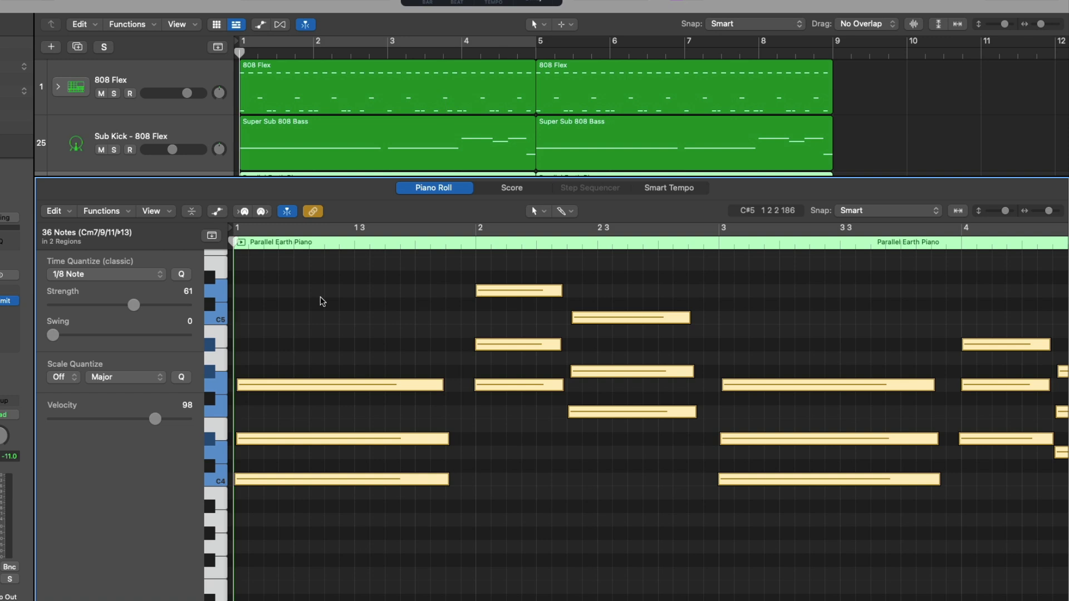
{"action": "key", "text": "space"}
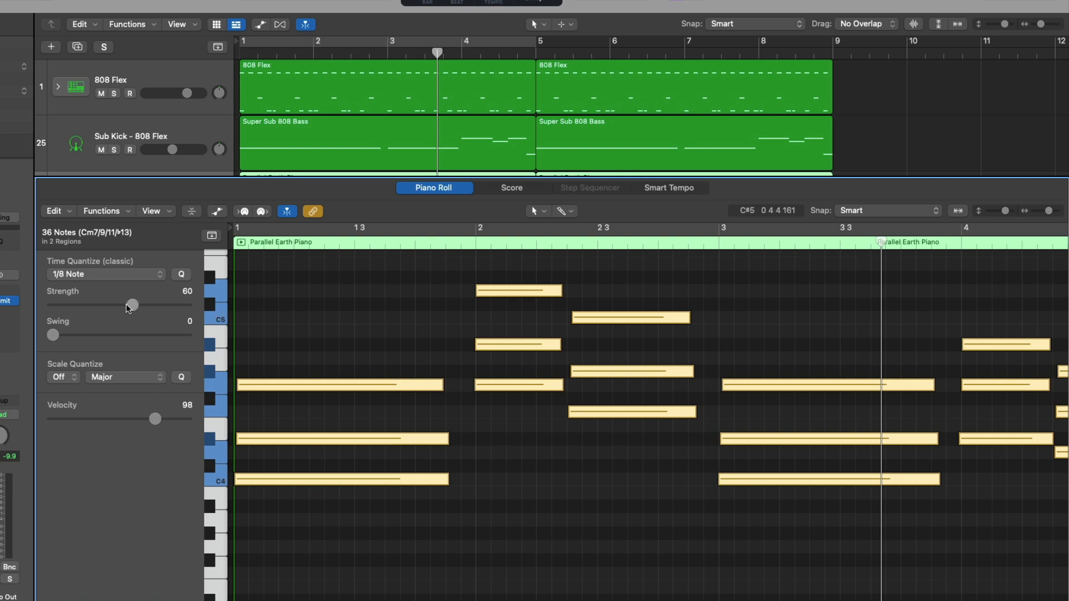
Set the quantize Strength of all notes in both piano regions to 0 and deselect the notes.
{"action": "left_click_drag", "start_coordinate": [134, 305], "coordinate": [45, 305]}
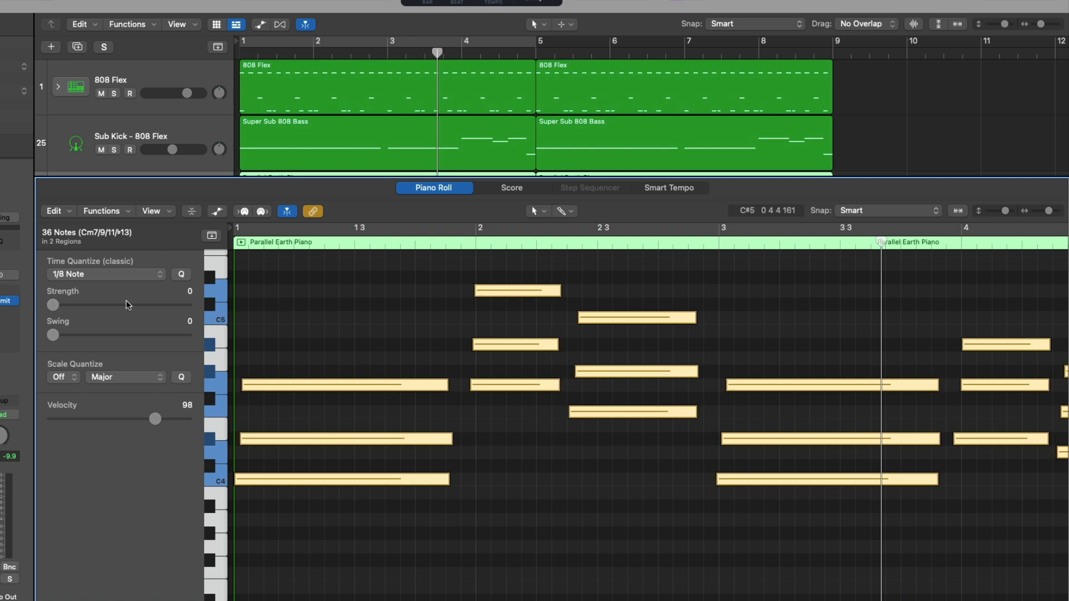
{"action": "left_click", "coordinate": [265, 305]}
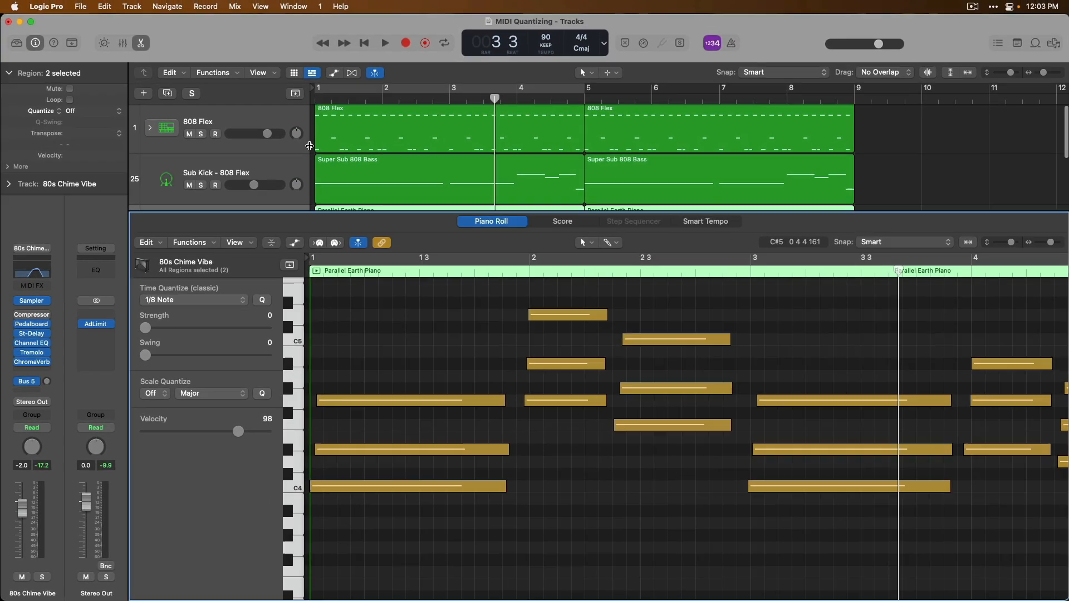
Select only the second Parallel Earth Piano region in the arrangement and view its notes in the Piano Roll.
{"action": "scroll", "coordinate": [234, 105], "scroll_direction": "down", "scroll_amount": 3}
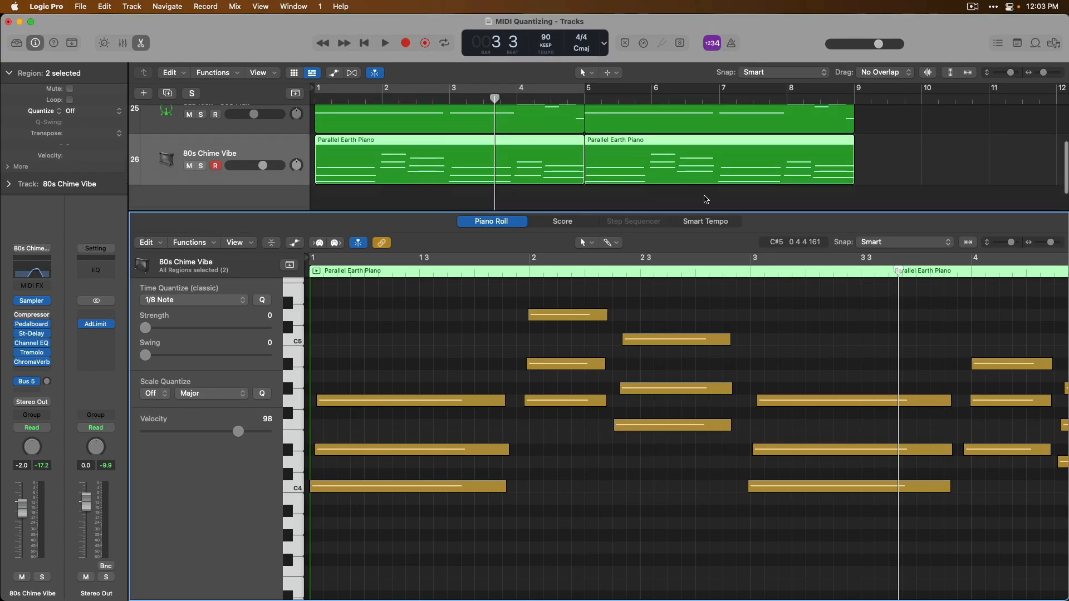
{"action": "left_click", "coordinate": [705, 198]}
{"action": "left_click", "coordinate": [705, 153]}
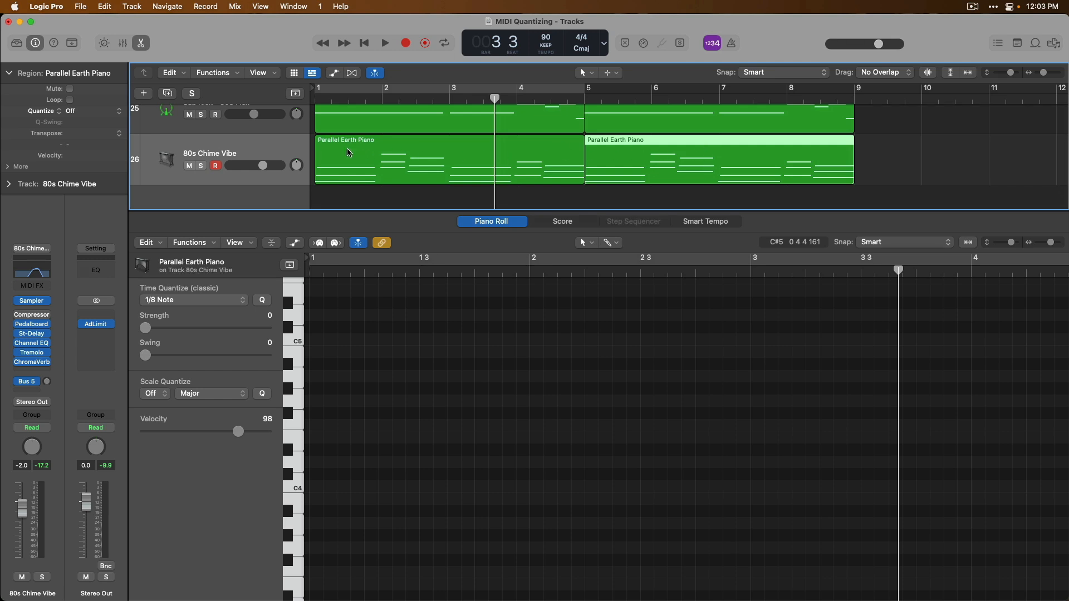
{"action": "key", "text": "Tab"}
{"action": "key", "text": "super+Left"}
{"action": "key", "text": "super+Left"}
{"action": "key", "text": "super+Left"}
{"action": "key", "text": "super+Left"}
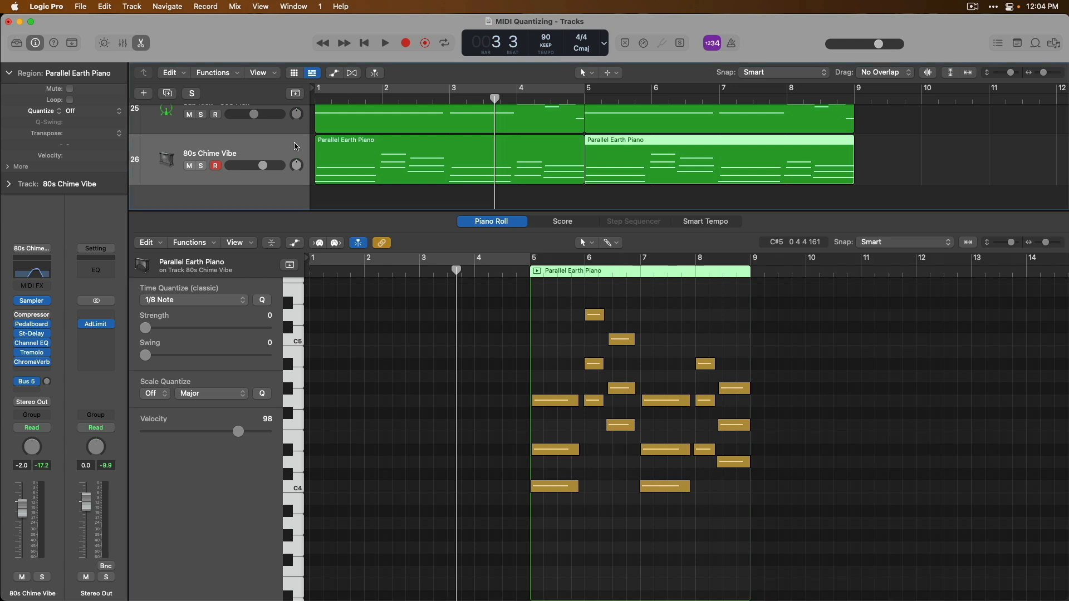
Select both Parallel Earth Piano regions again and return the playhead to the start of the project.
{"action": "left_click", "coordinate": [295, 146]}
{"action": "key", "text": "shift+space"}
{"action": "key", "text": "Tab"}
{"action": "key", "text": "super+Right"}
{"action": "key", "text": "super+Right"}
{"action": "key", "text": "super+Right"}
{"action": "key", "text": "super+Right"}
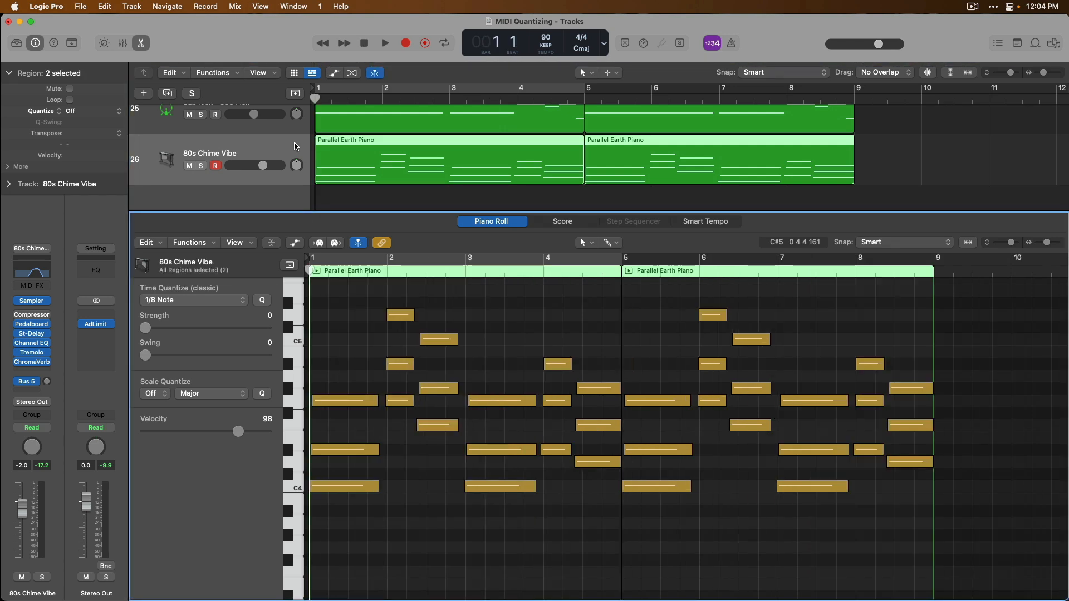
{"action": "key", "text": "super+Left"}
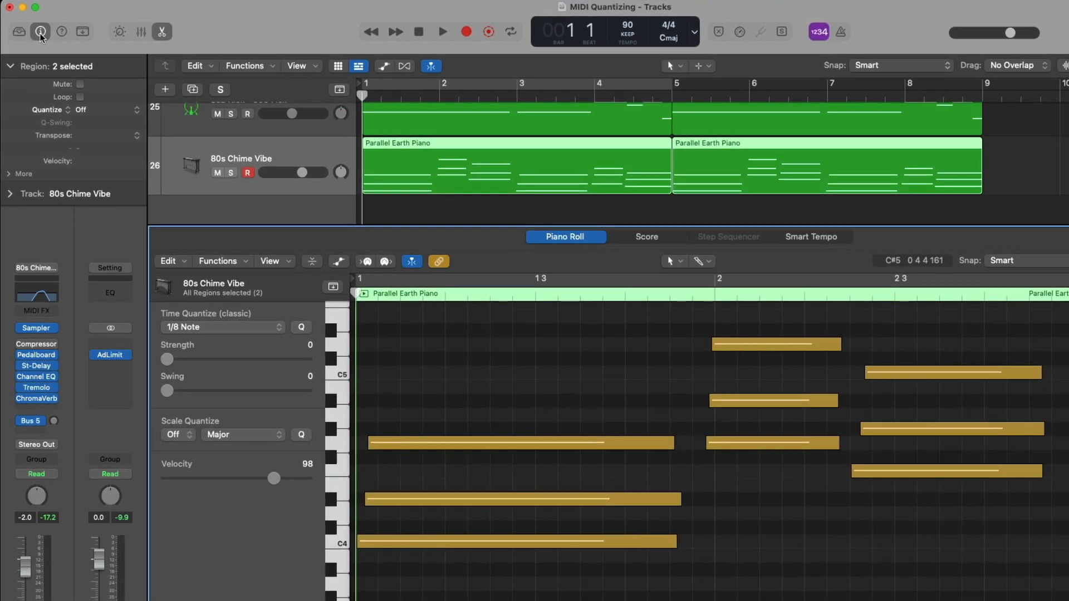
Set the region-level Quantize parameter of both Parallel Earth Piano regions to 1/8 Note.
{"action": "left_click", "coordinate": [40, 32]}
{"action": "left_click", "coordinate": [40, 32]}
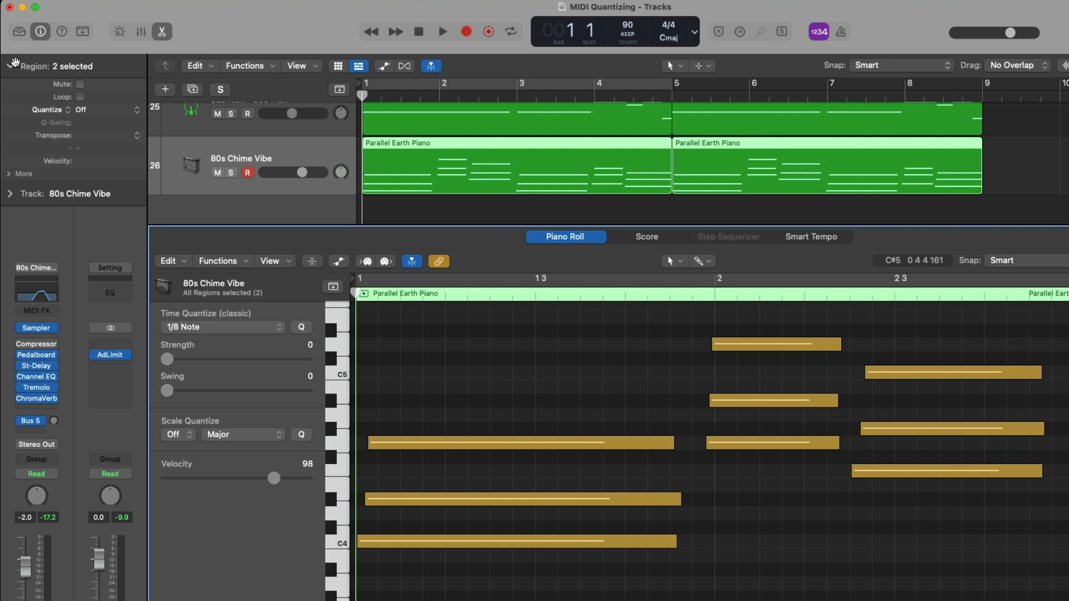
{"action": "left_click", "coordinate": [11, 65]}
{"action": "left_click", "coordinate": [11, 65]}
{"action": "left_click", "coordinate": [84, 113]}
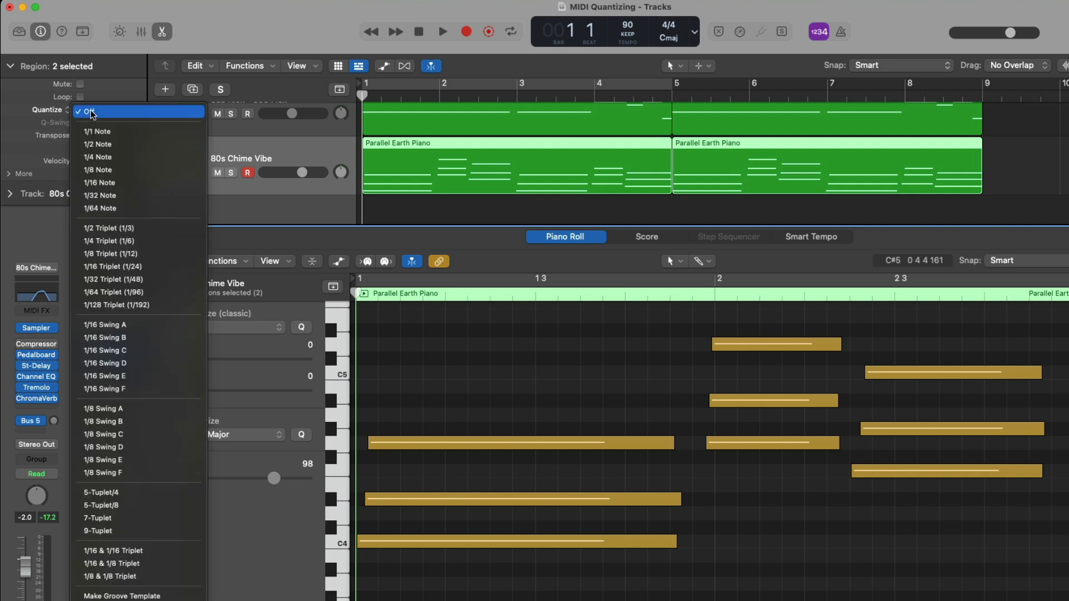
{"action": "left_click", "coordinate": [127, 174]}
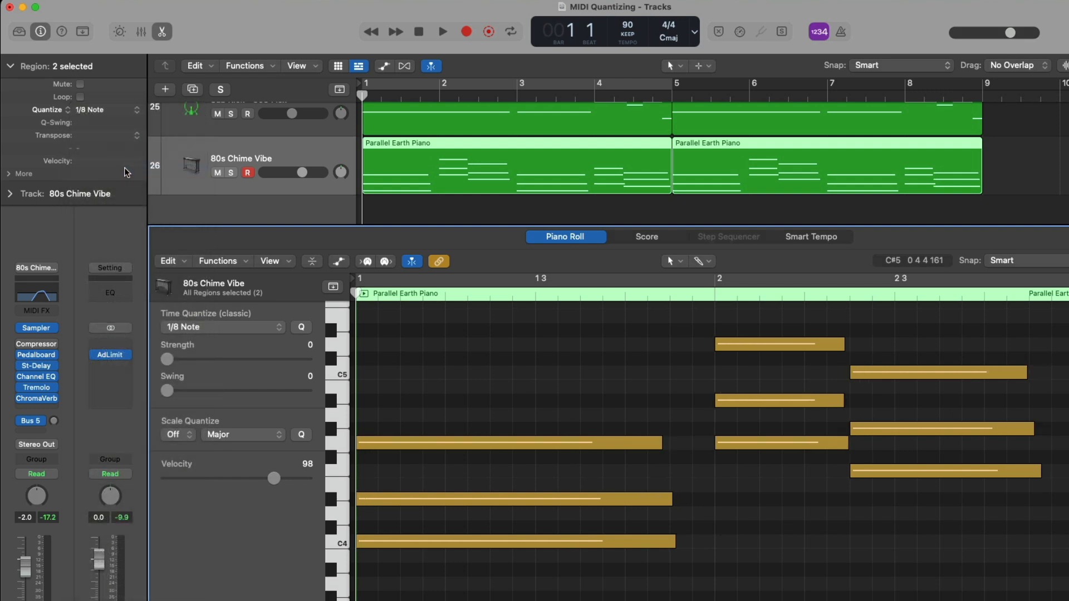
Set the region-level Quantize of both Parallel Earth Piano regions to Off and switch its type to Smart Quantize.
{"action": "left_click", "coordinate": [128, 112]}
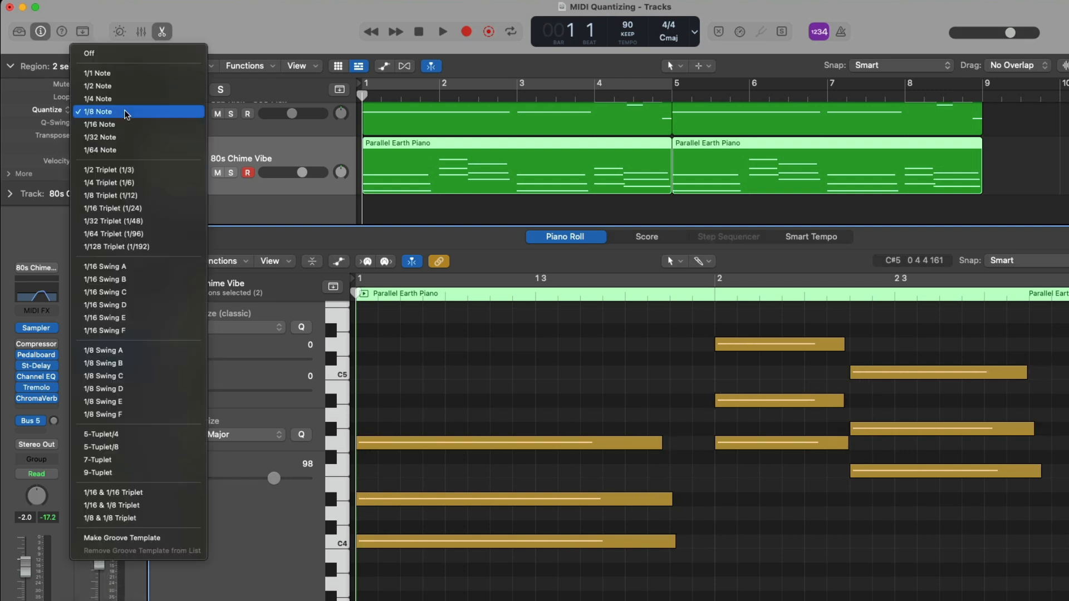
{"action": "left_click", "coordinate": [134, 55]}
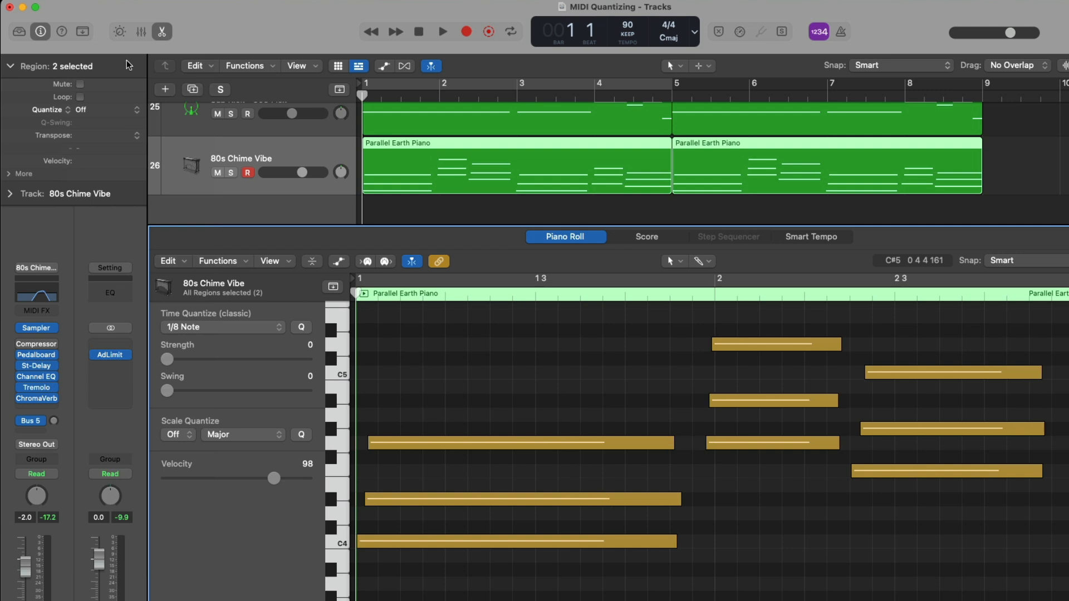
{"action": "left_click", "coordinate": [61, 110]}
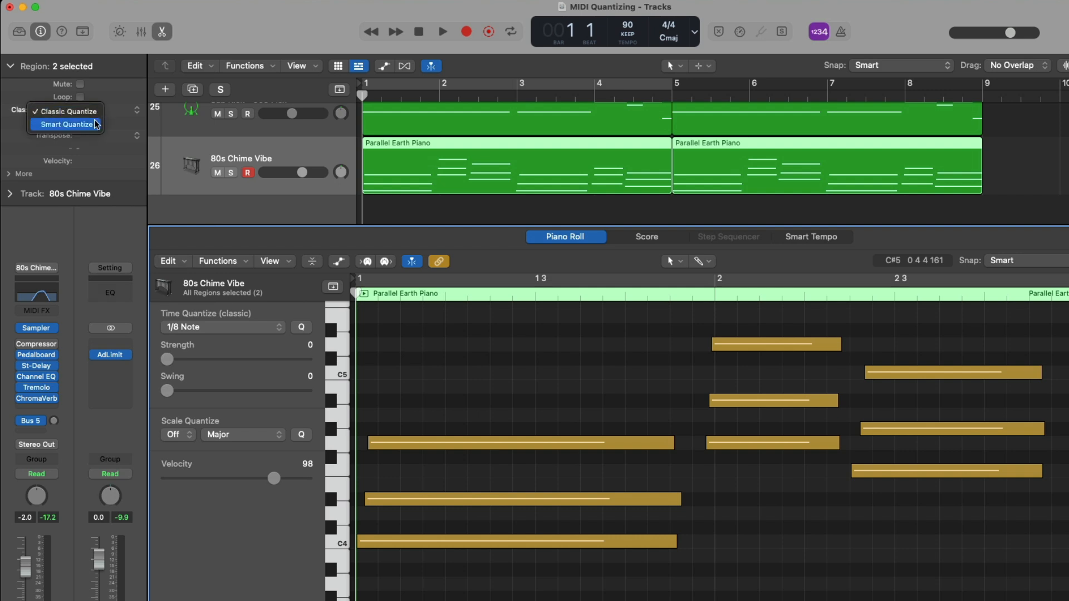
{"action": "left_click", "coordinate": [66, 124]}
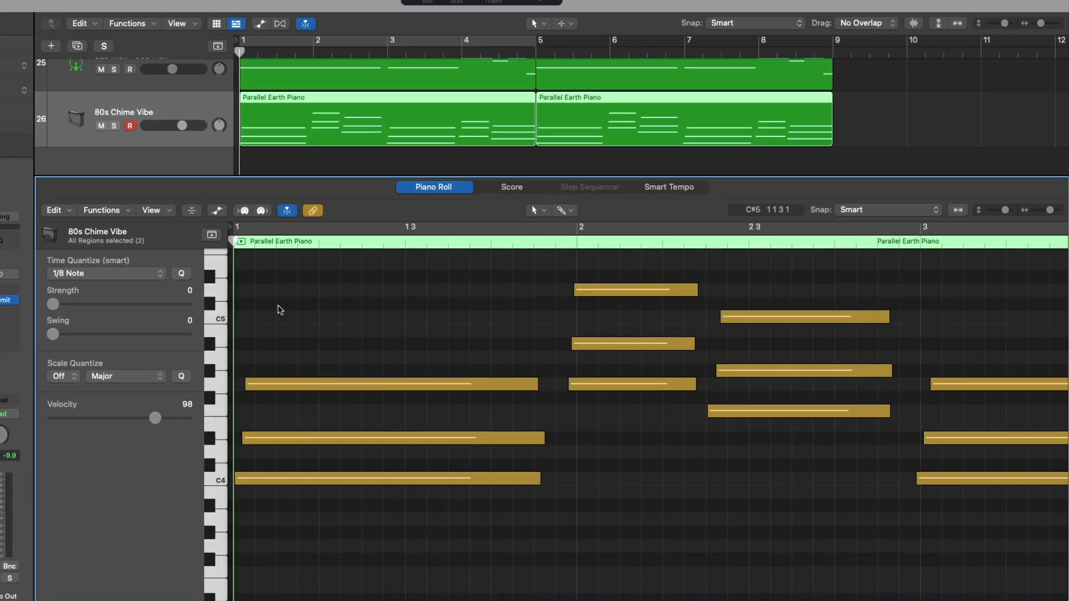
Set the smart quantize Strength of all notes in both piano regions to 100, play them, and return the playhead to the start.
{"action": "key", "text": "super+a"}
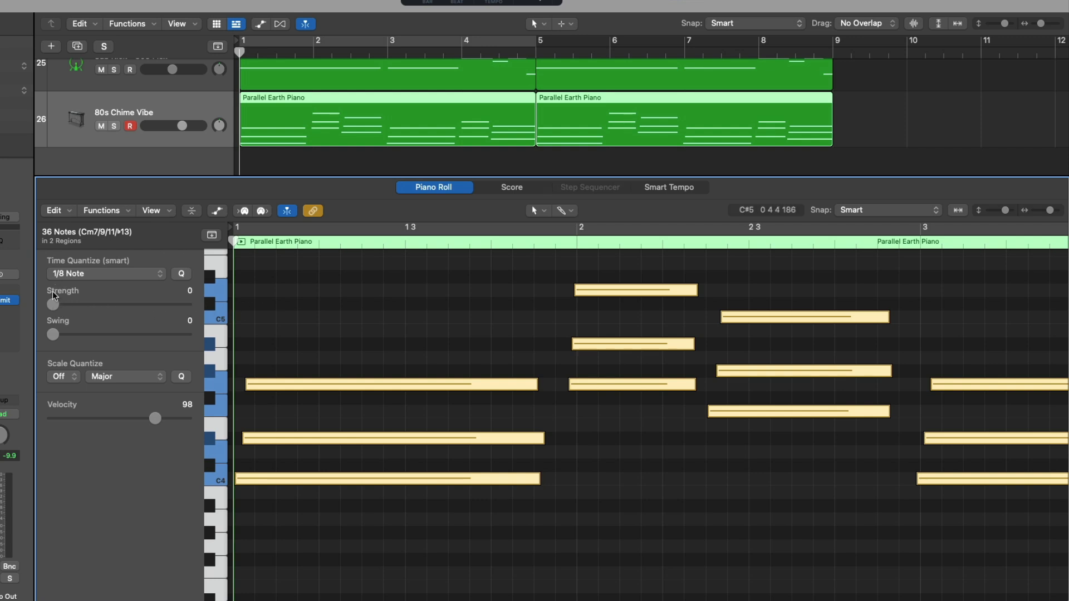
{"action": "left_click_drag", "start_coordinate": [52, 304], "coordinate": [198, 322]}
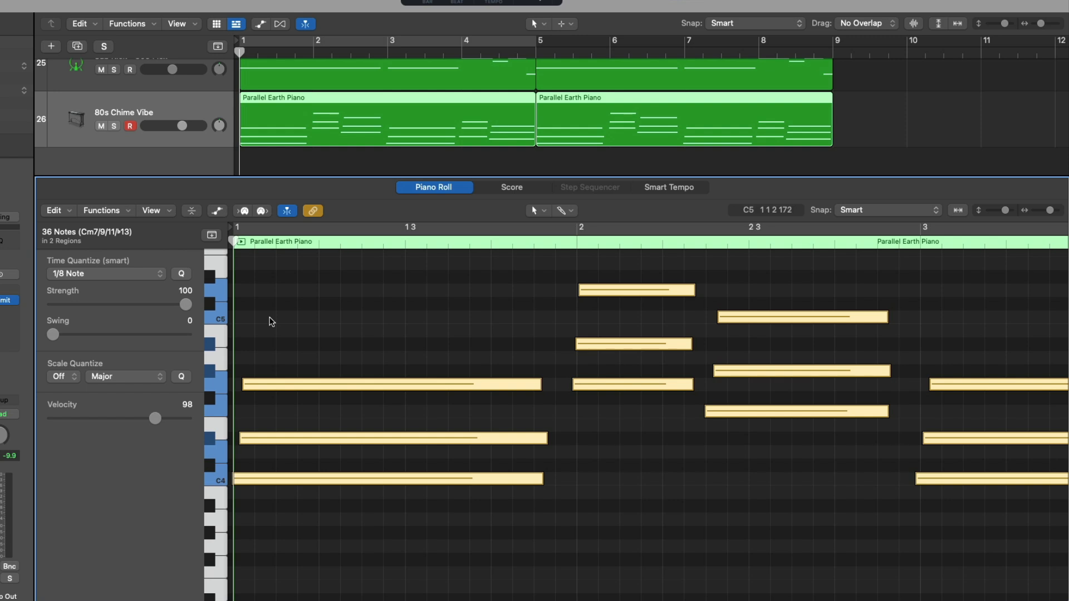
{"action": "key", "text": "space"}
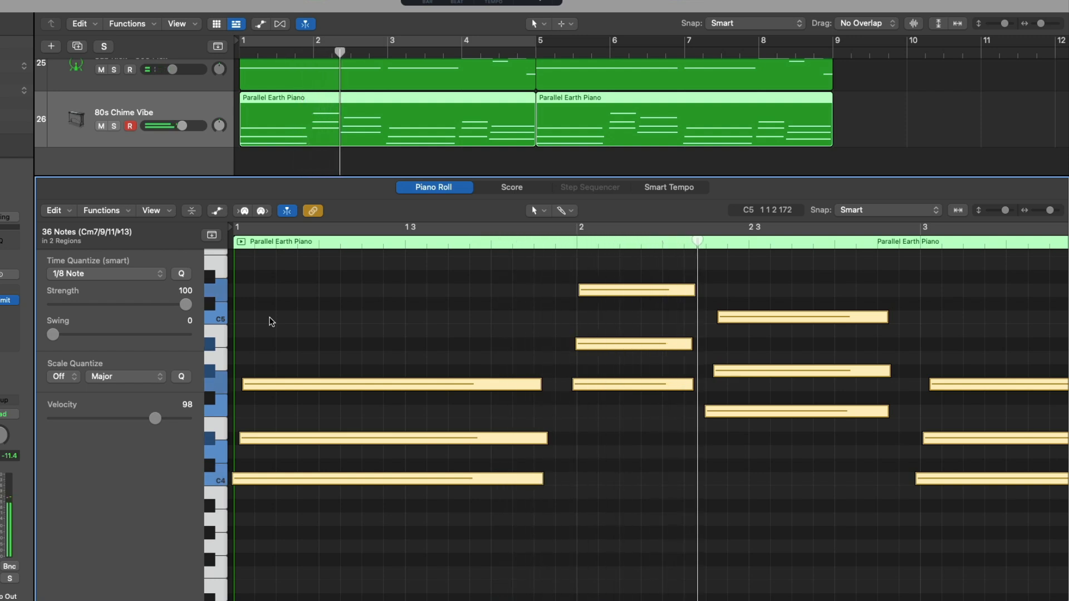
{"action": "key", "text": "space"}
{"action": "key", "text": "Return"}
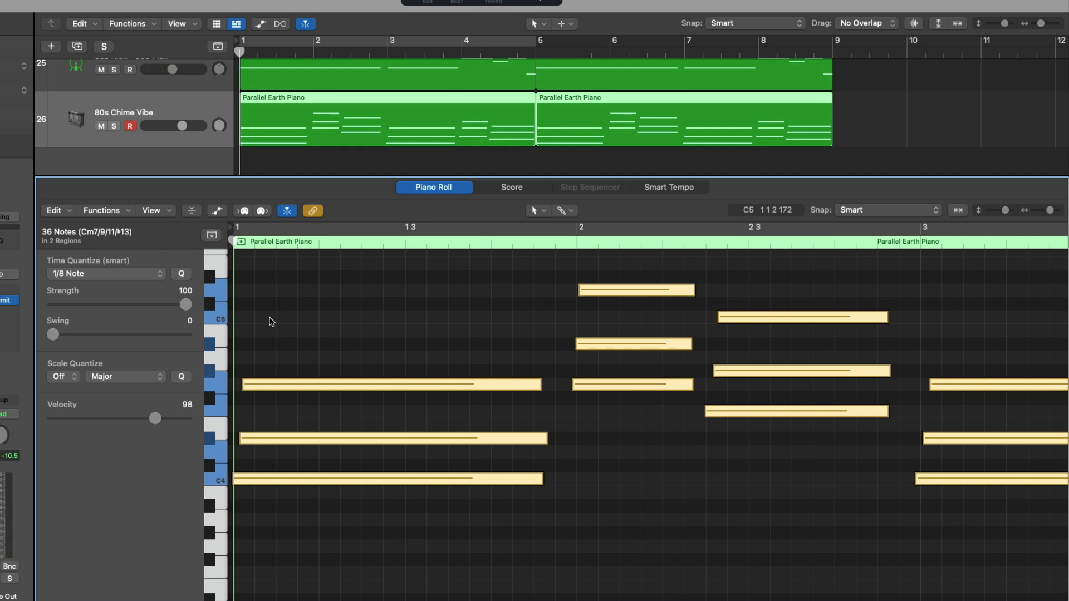
Lower the quantize Strength of all piano notes to 0 and audition both regions on their own from the Piano Roll.
{"action": "left_click_drag", "start_coordinate": [186, 304], "coordinate": [63, 296]}
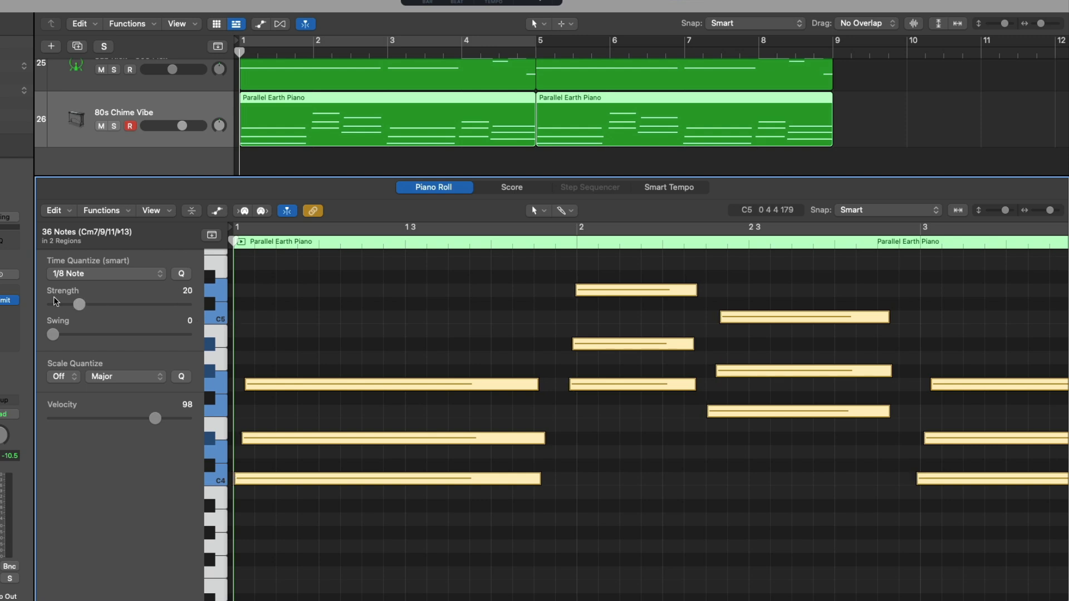
{"action": "left_click", "coordinate": [243, 242]}
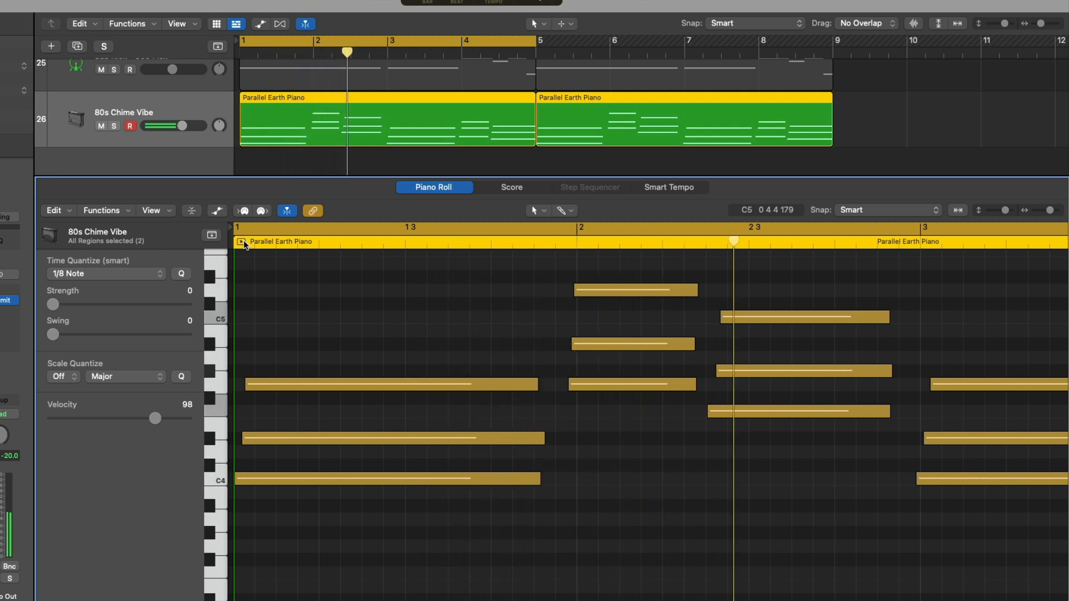
{"action": "left_click", "coordinate": [243, 240]}
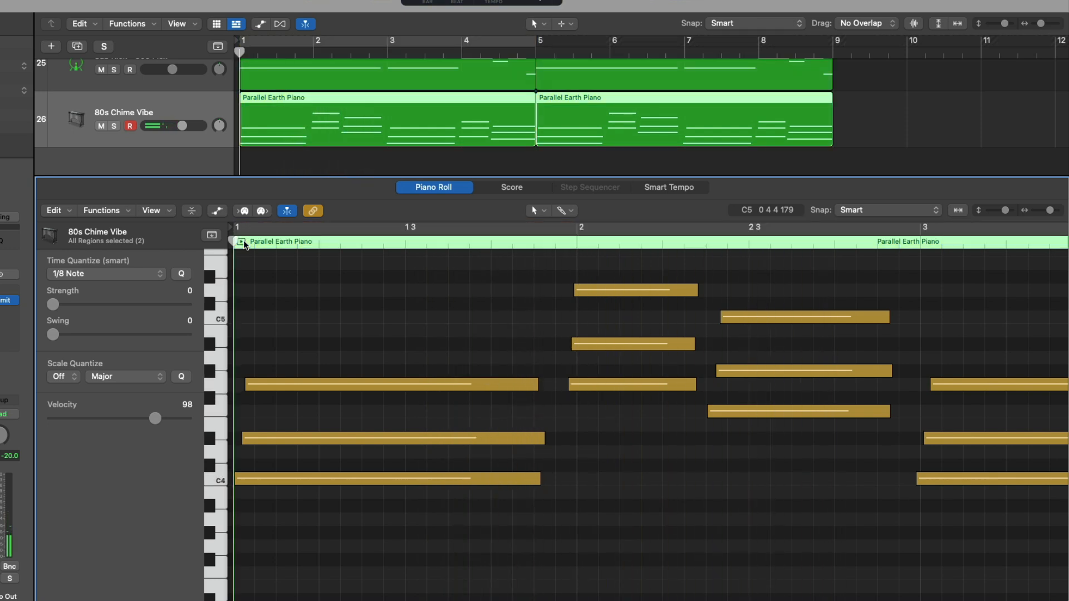
Set the smart quantize Strength of all notes in both piano regions to 100 and audition the regions on their own.
{"action": "key", "text": "super+a"}
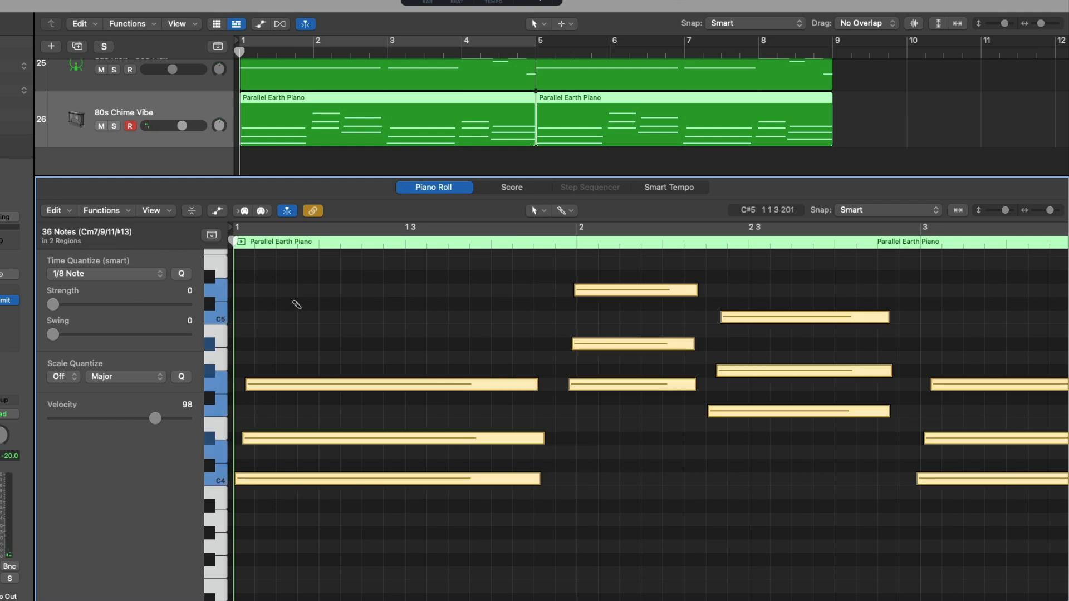
{"action": "left_click_drag", "start_coordinate": [56, 304], "coordinate": [192, 304]}
{"action": "left_click", "coordinate": [242, 242]}
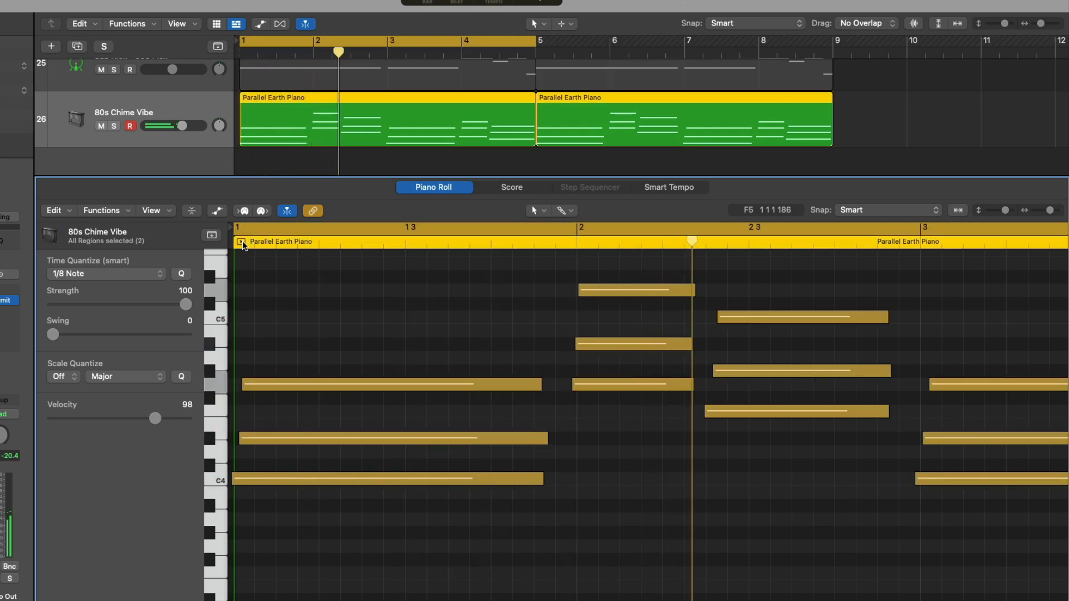
{"action": "left_click", "coordinate": [242, 242]}
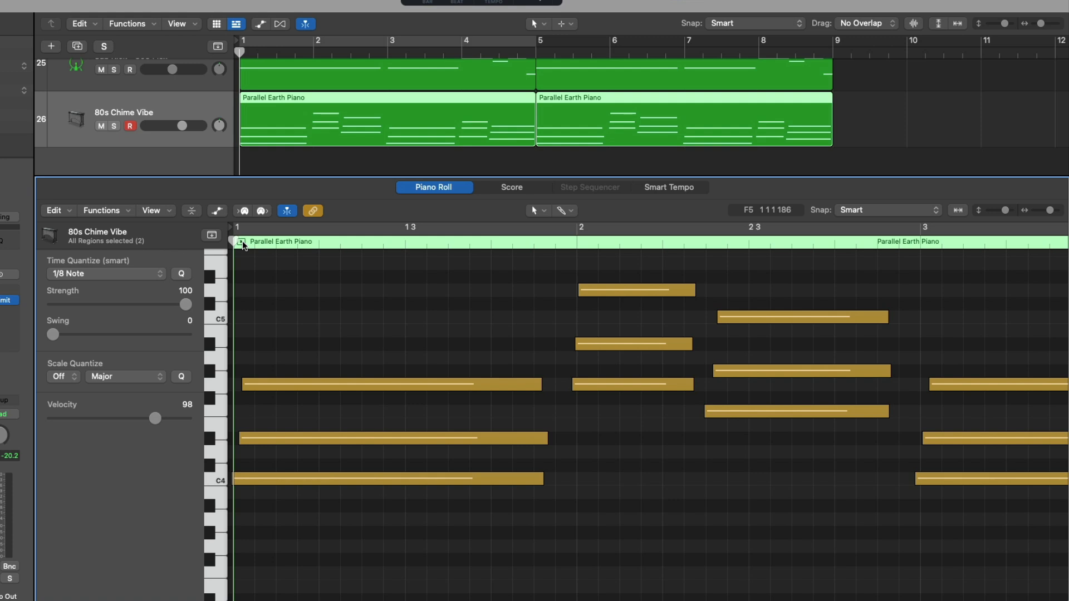
Select only the second Parallel Earth Piano region and switch its region-level quantize type to Classic Quantize.
{"action": "left_click", "coordinate": [289, 139]}
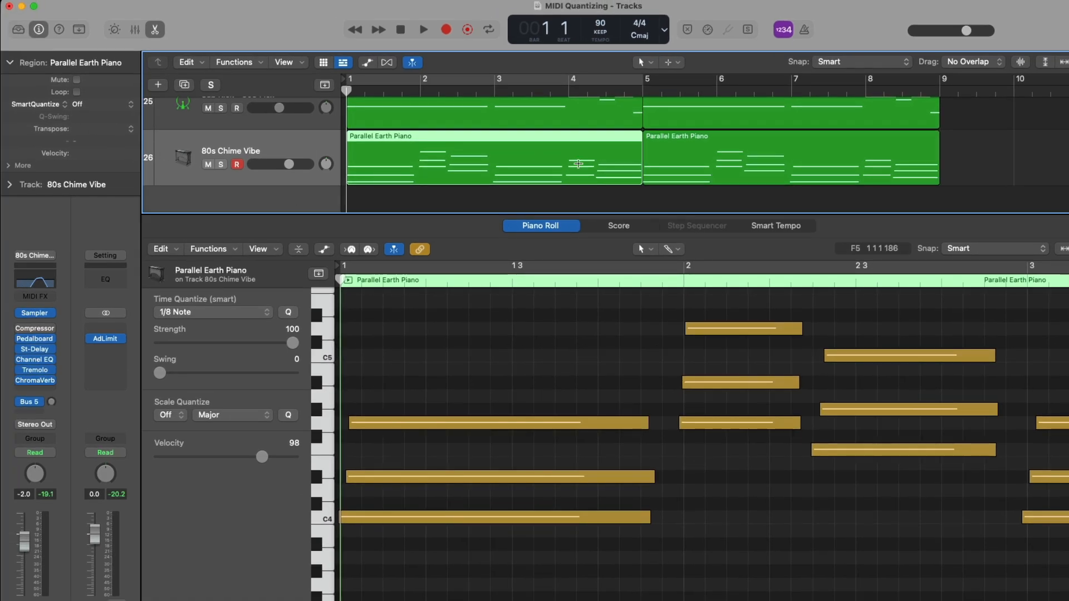
{"action": "left_click", "coordinate": [683, 158]}
{"action": "left_click", "coordinate": [46, 108]}
{"action": "left_click", "coordinate": [47, 94]}
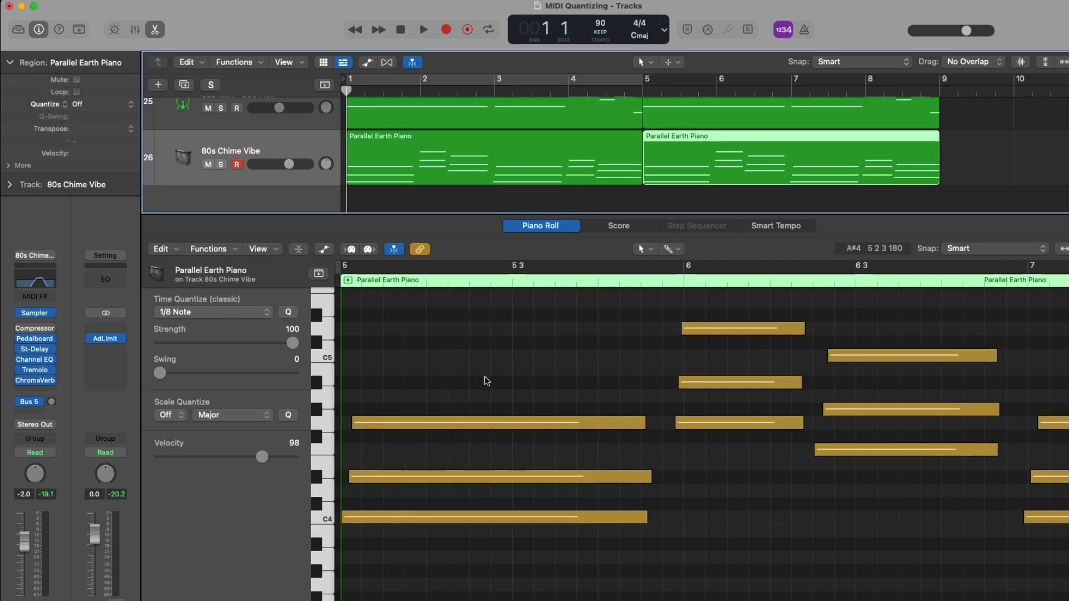
Select all notes in the second piano region and quantize them to 1/8 Note at Strength 100.
{"action": "left_click", "coordinate": [383, 358]}
{"action": "key", "text": "super+a"}
{"action": "key", "text": "q"}
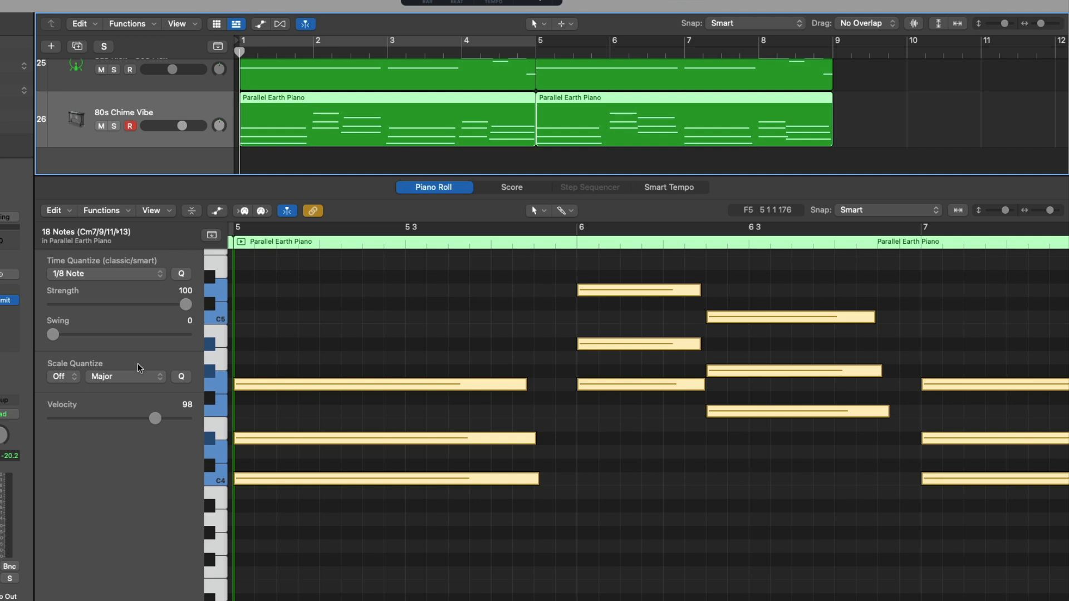
Play the project from the start to hear the smart-quantized first piano region, and stop near bar 5.
{"action": "key", "text": "space"}
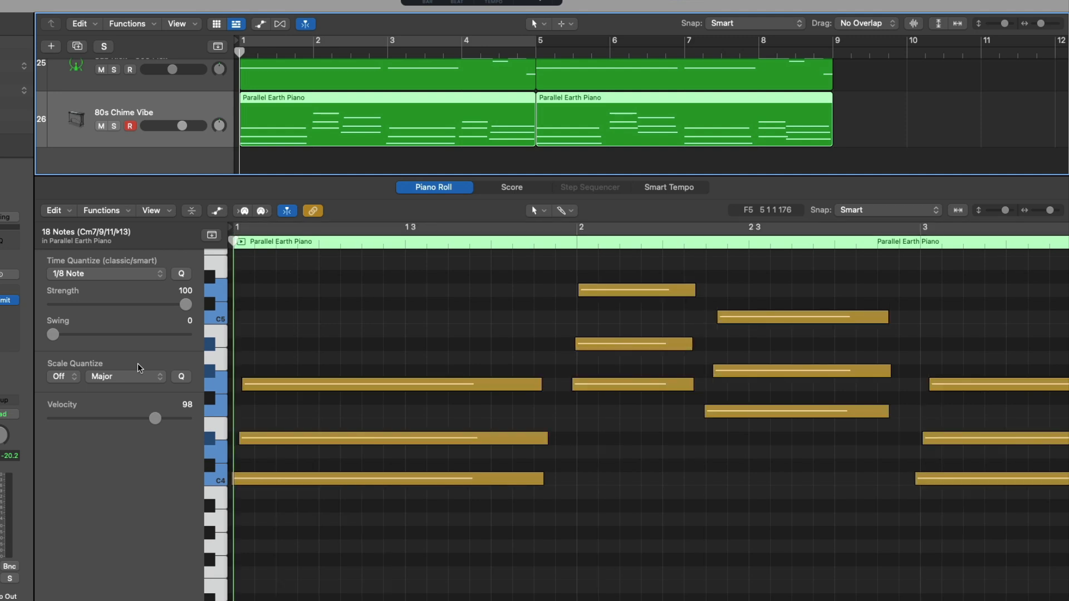
{"action": "key", "text": "space"}
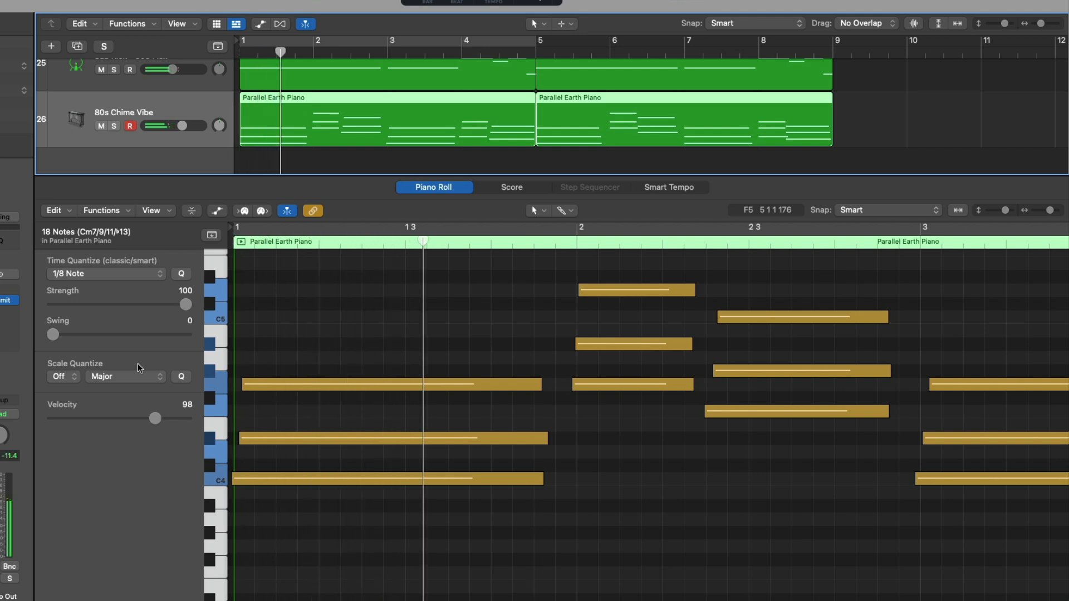
{"action": "scroll", "coordinate": [260, 141], "scroll_direction": "up", "scroll_amount": 2}
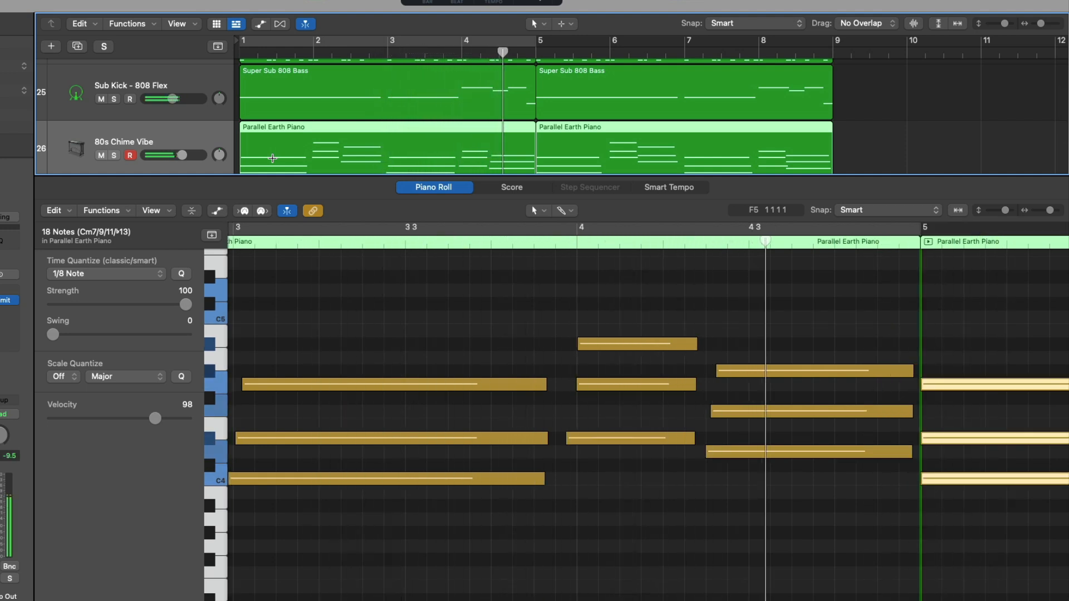
{"action": "key", "text": "space"}
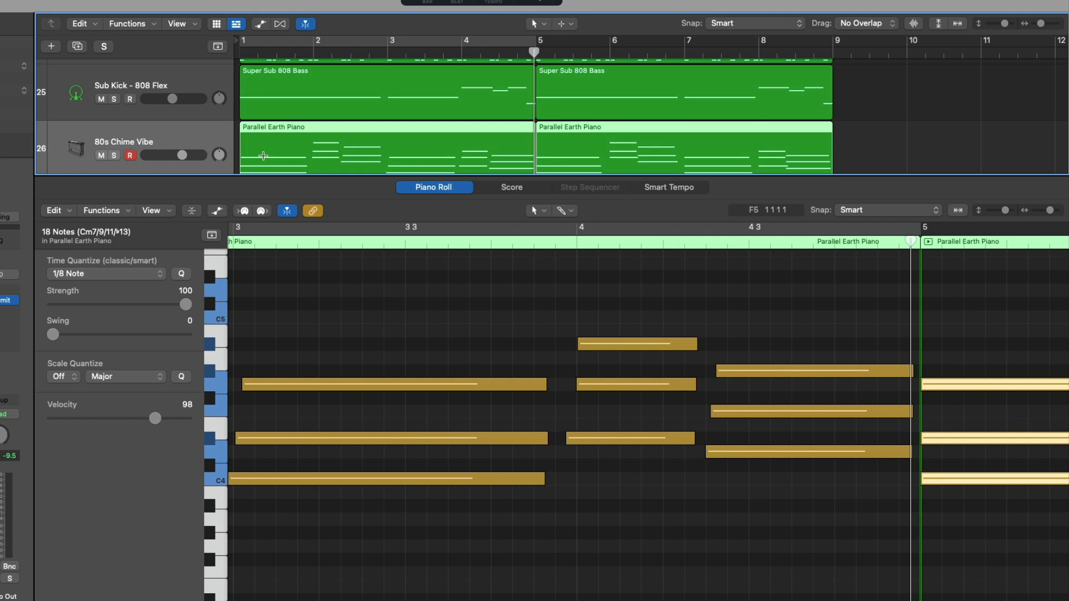
Add the Sub Kick - 808 Flex regions to the selection, fit all four regions' notes in the Piano Roll, and return the playhead to the start.
{"action": "left_click", "coordinate": [204, 79]}
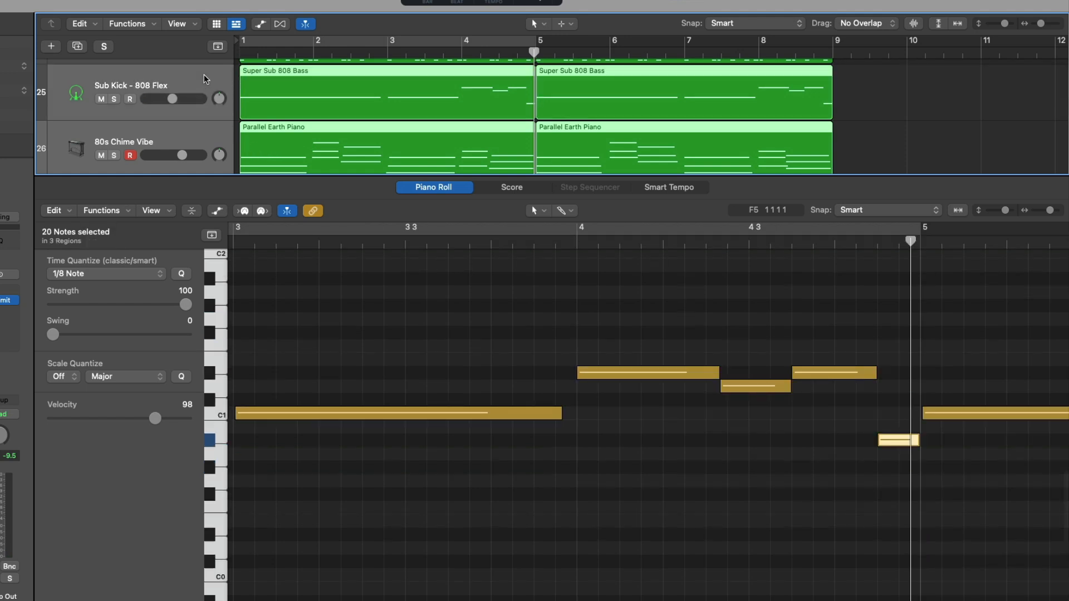
{"action": "key", "text": "super+Left"}
{"action": "key", "text": "super+Left"}
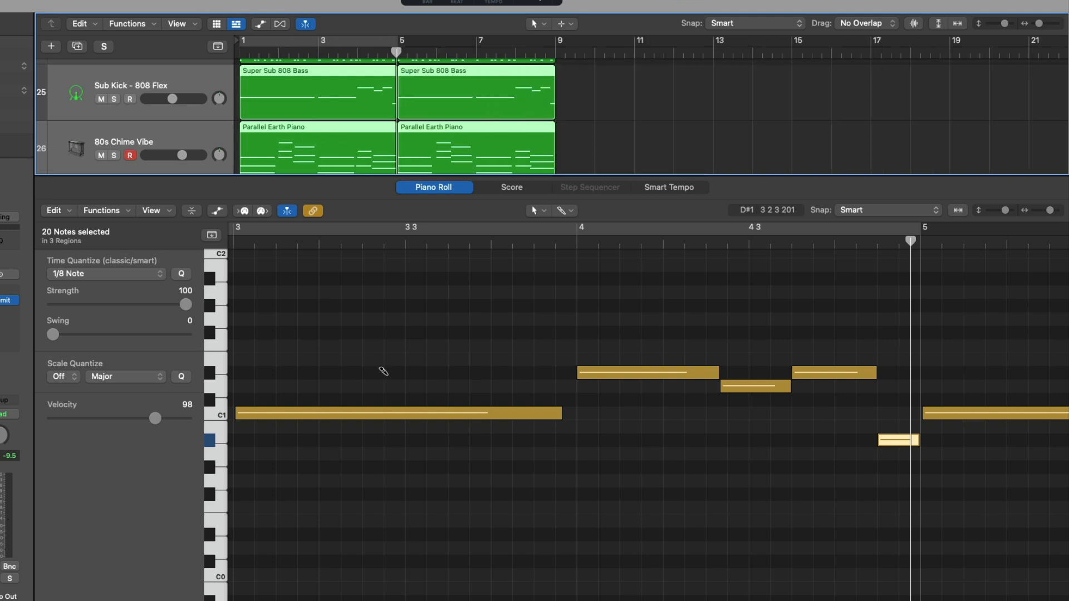
{"action": "key", "text": "Tab"}
{"action": "key", "text": "super+Left"}
{"action": "key", "text": "super+Left"}
{"action": "key", "text": "super+Left"}
{"action": "key", "text": "super+Up"}
{"action": "key", "text": "super+Up"}
{"action": "key", "text": "Return"}
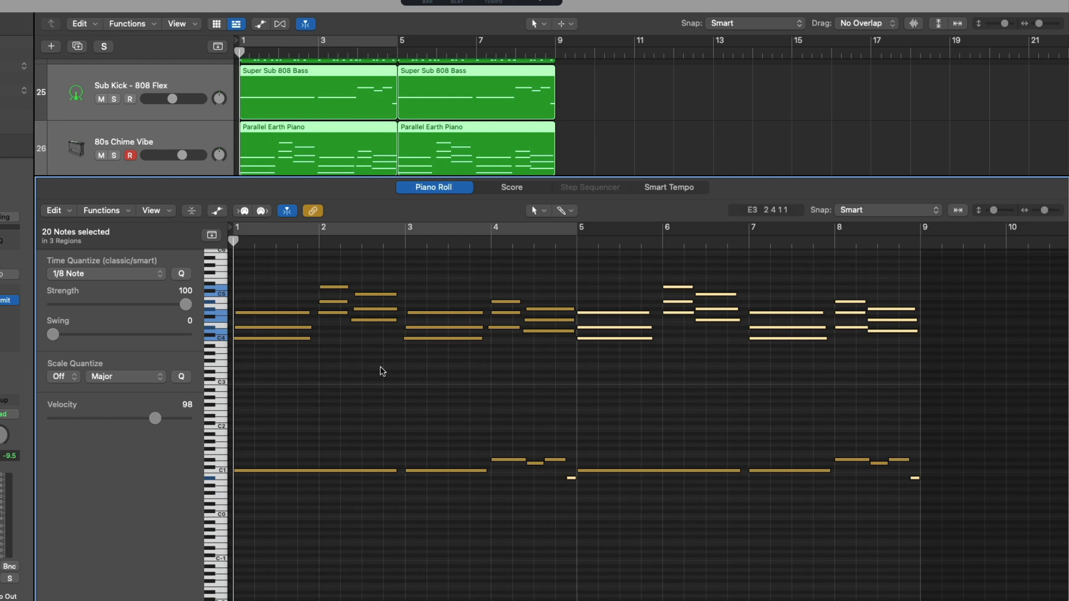
Scale-quantize all notes of the bass and piano regions to C Major and play back the result.
{"action": "left_click", "coordinate": [382, 372]}
{"action": "key", "text": "super+a"}
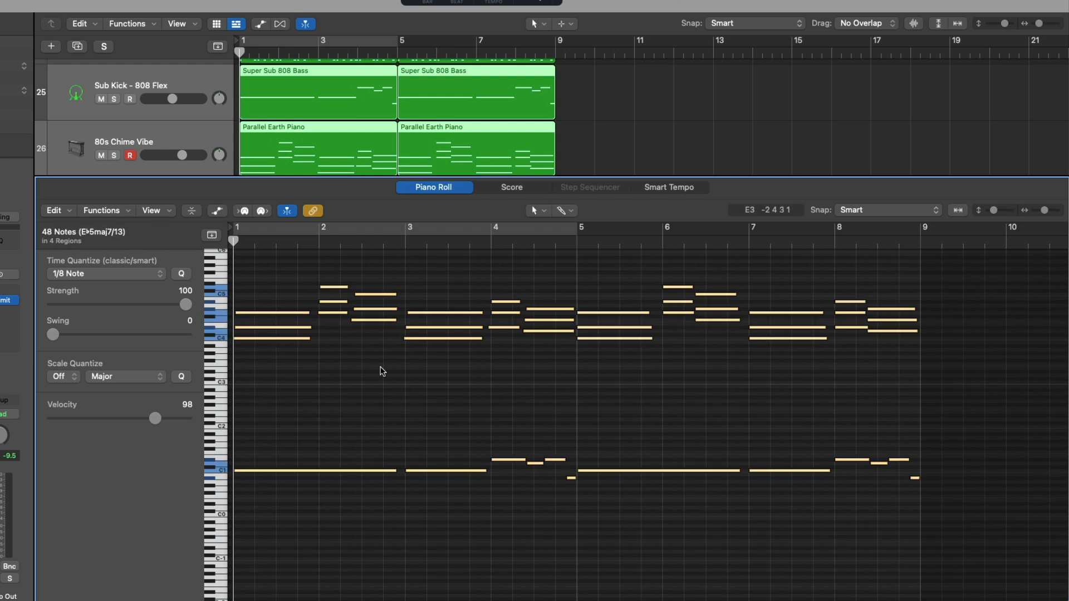
{"action": "left_click", "coordinate": [77, 376]}
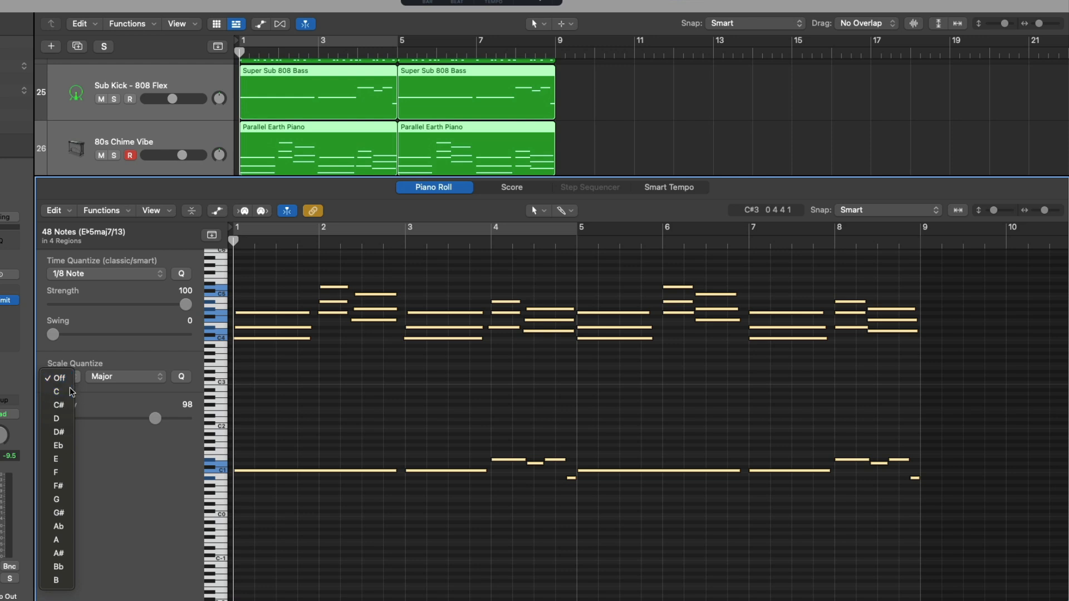
{"action": "left_click", "coordinate": [56, 391]}
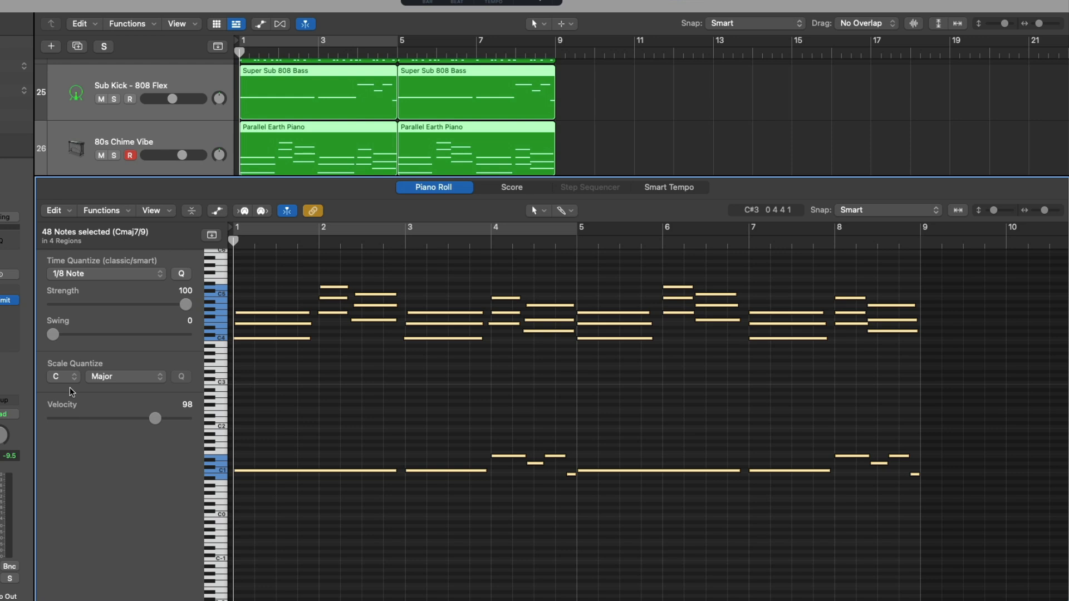
{"action": "key", "text": "space"}
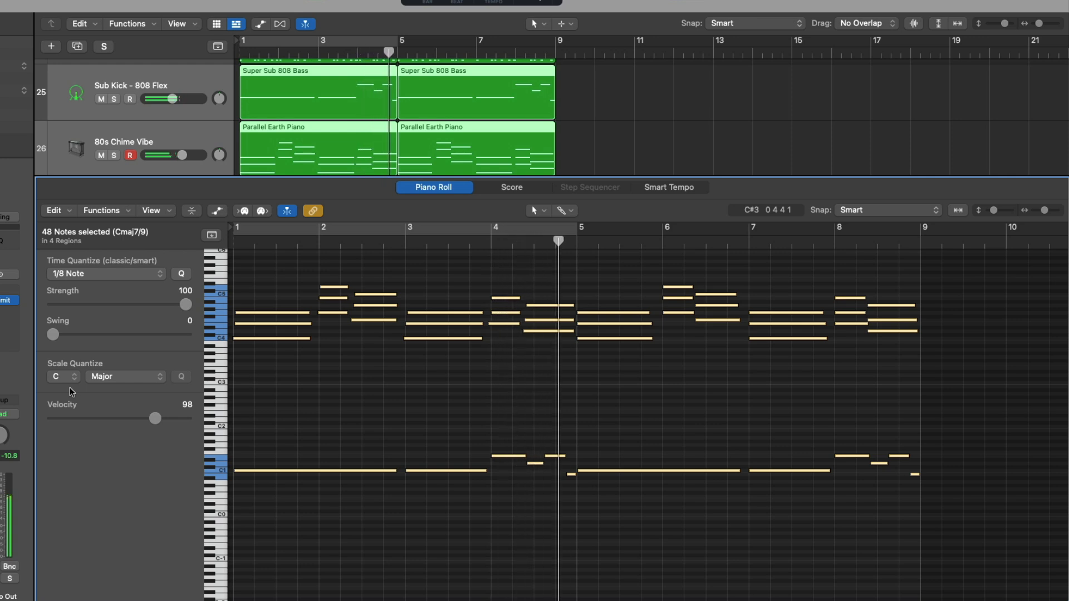
{"action": "key", "text": "space"}
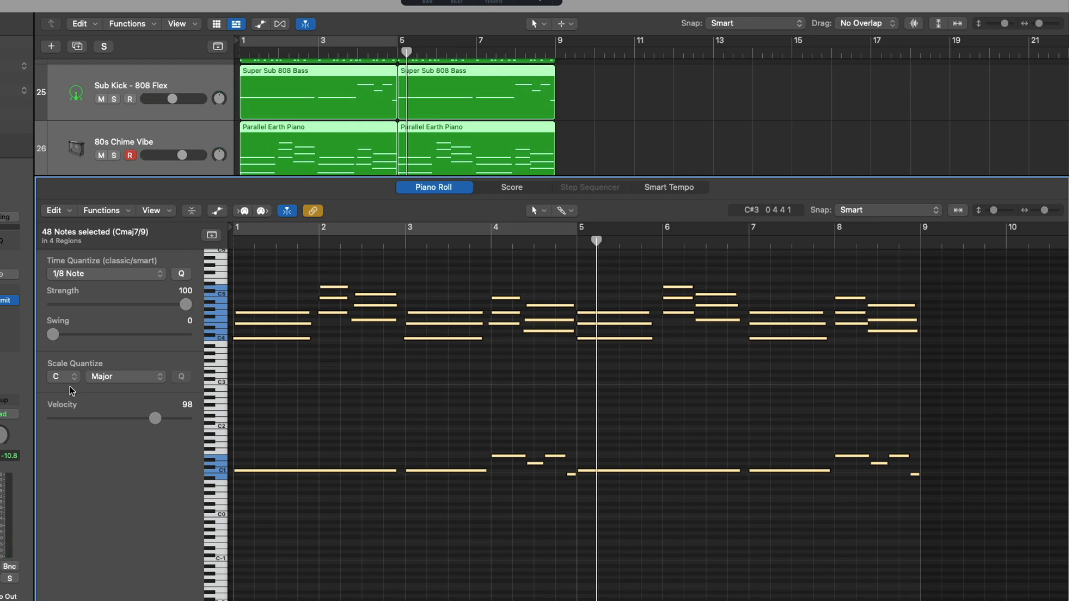
Change the Scale Quantize scale of all bass and piano notes to Dorian.
{"action": "left_click", "coordinate": [123, 377]}
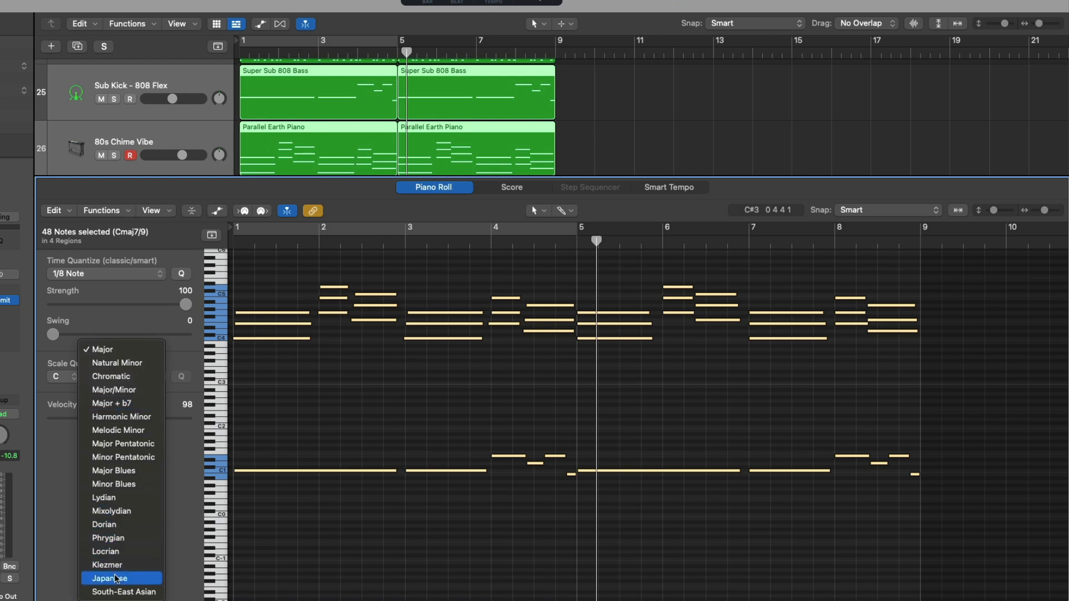
{"action": "left_click", "coordinate": [125, 526]}
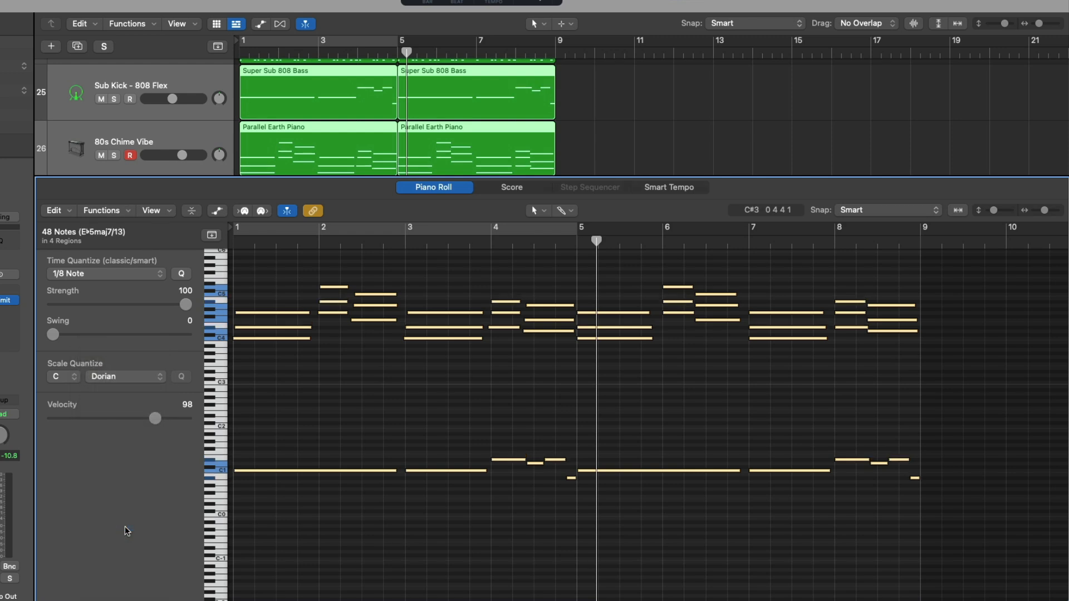